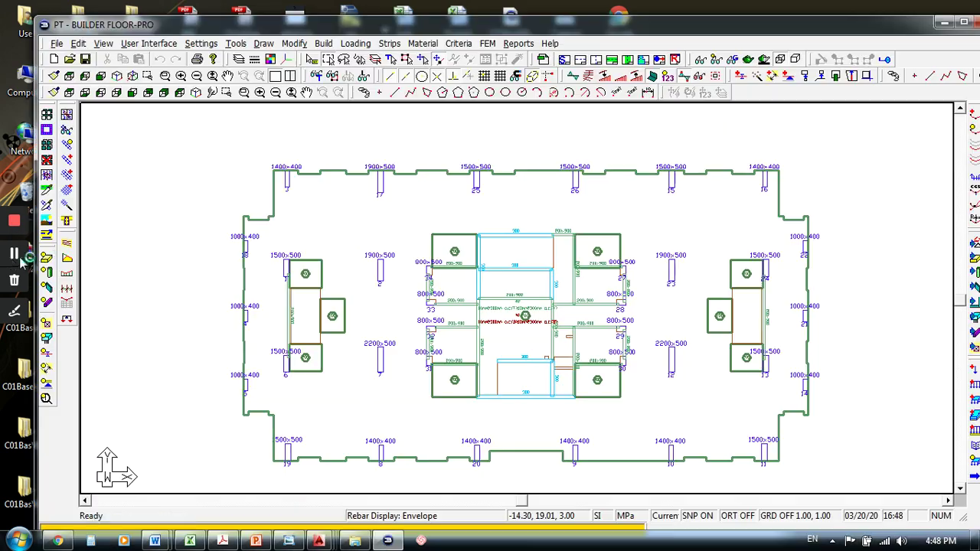
# Maximize the program window and examine the post-tensioned slab floor plan with its columns, walls and beams
pyautogui.click(961, 23)
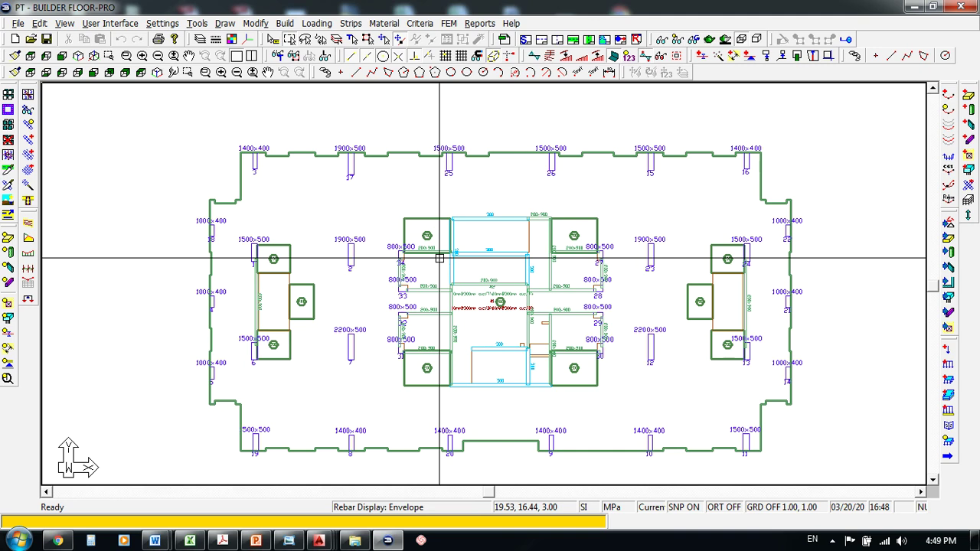
pyautogui.scroll(1, 586, 234)
pyautogui.scroll(-1, 344, 228)
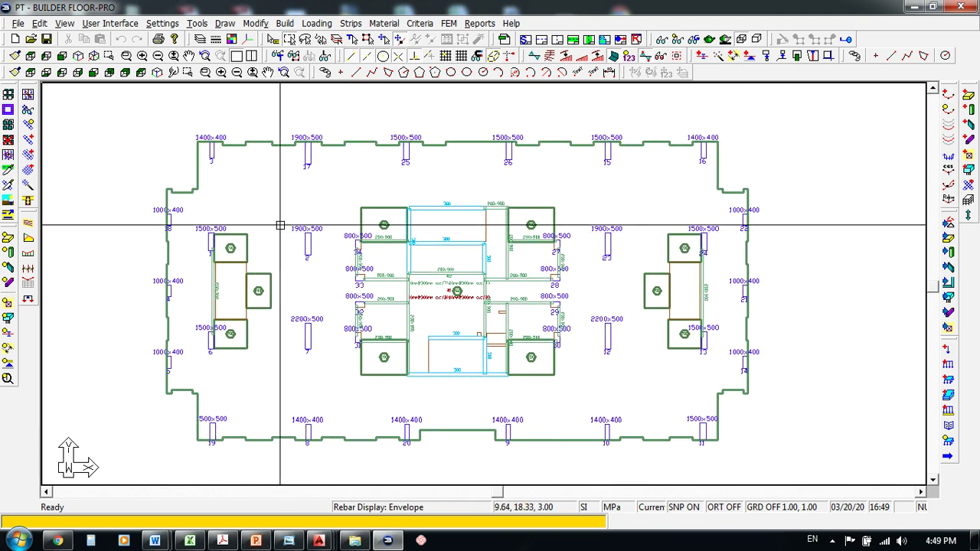
pyautogui.scroll(1, 394, 227)
pyautogui.scroll(-1, 394, 227)
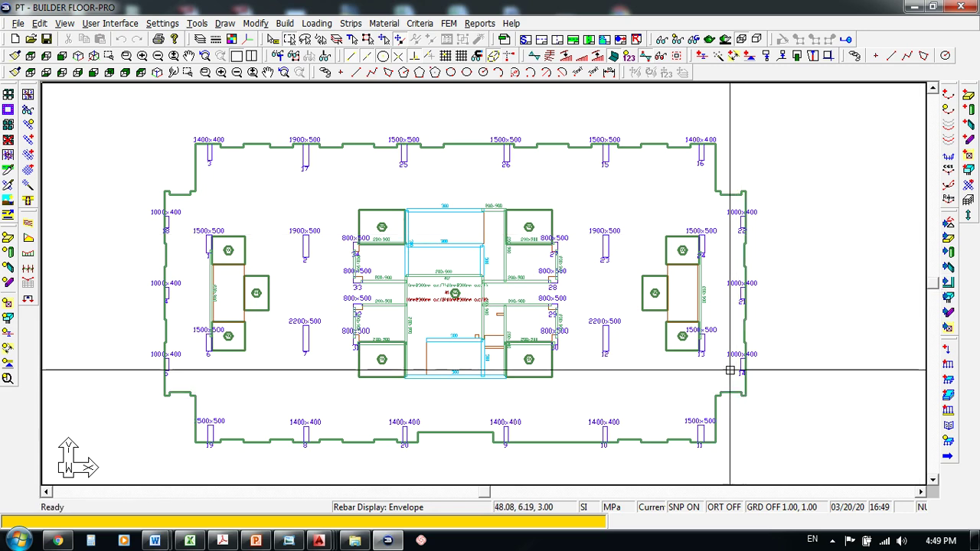
pyautogui.scroll(-1, 763, 329)
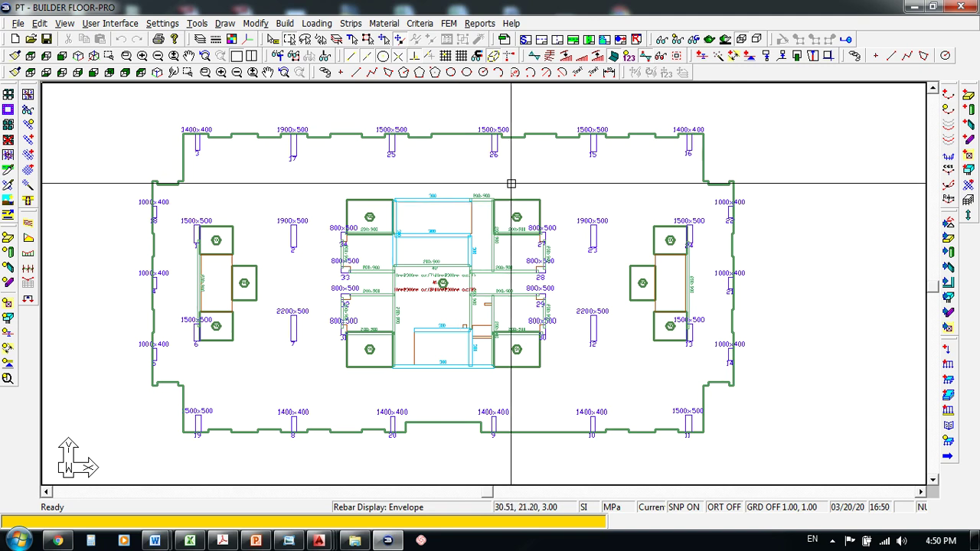
pyautogui.moveTo(481, 212); pyautogui.dragTo(475, 215, button='middle')
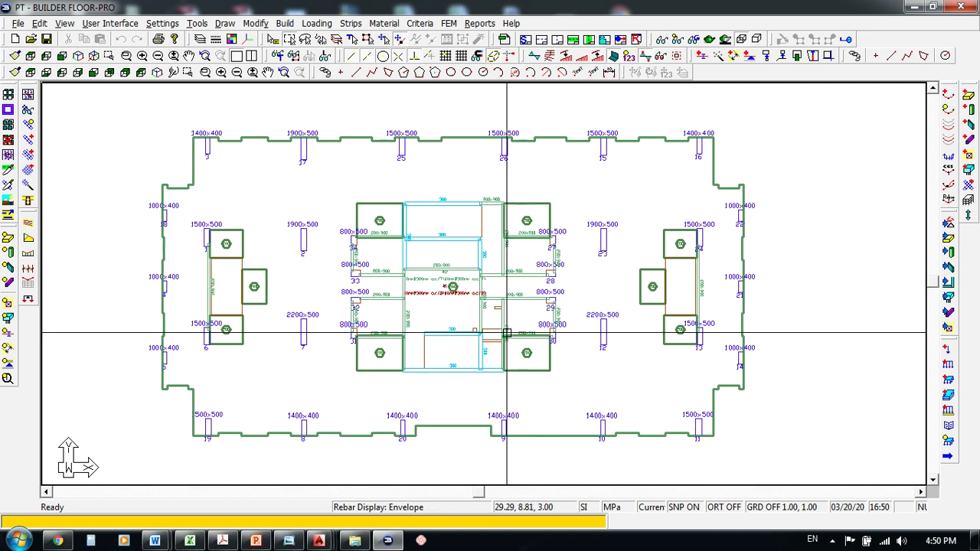
# Cut a horizontal section through the slab near its upper row of columns and place the section view beside the plan
pyautogui.click(845, 39)
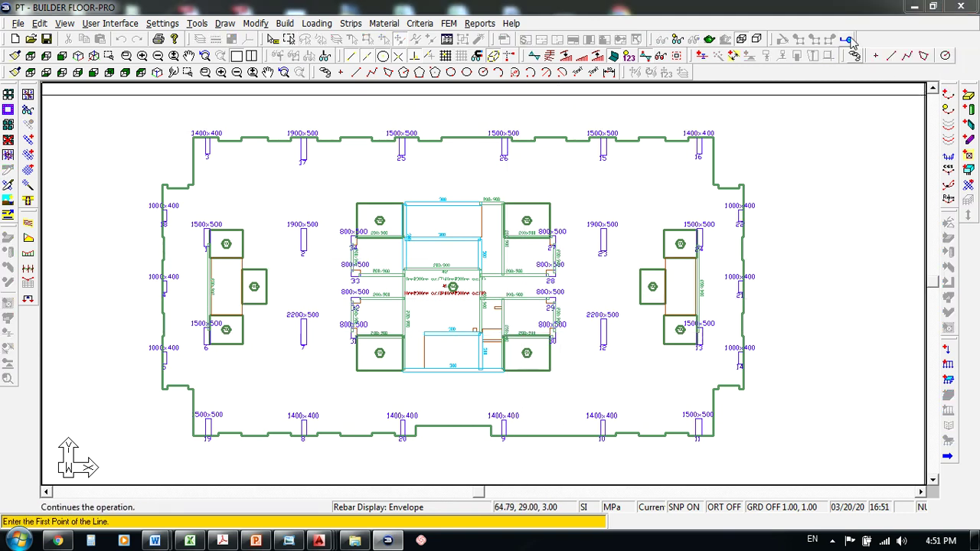
pyautogui.click(135, 163)
pyautogui.click(749, 161)
pyautogui.click(505, 354)
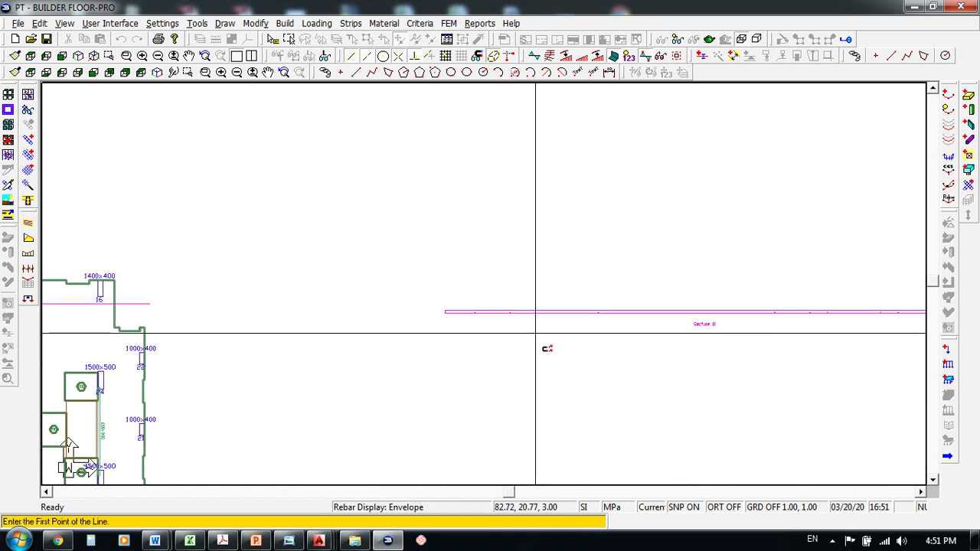
# Delete the section cut line and its section view from the drawing
pyautogui.click(527, 311)
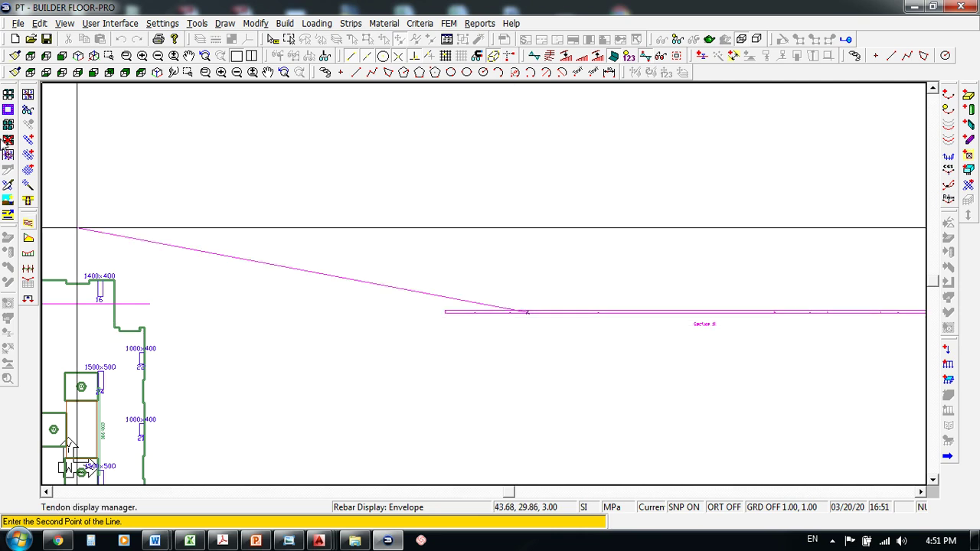
pyautogui.click(46, 38)
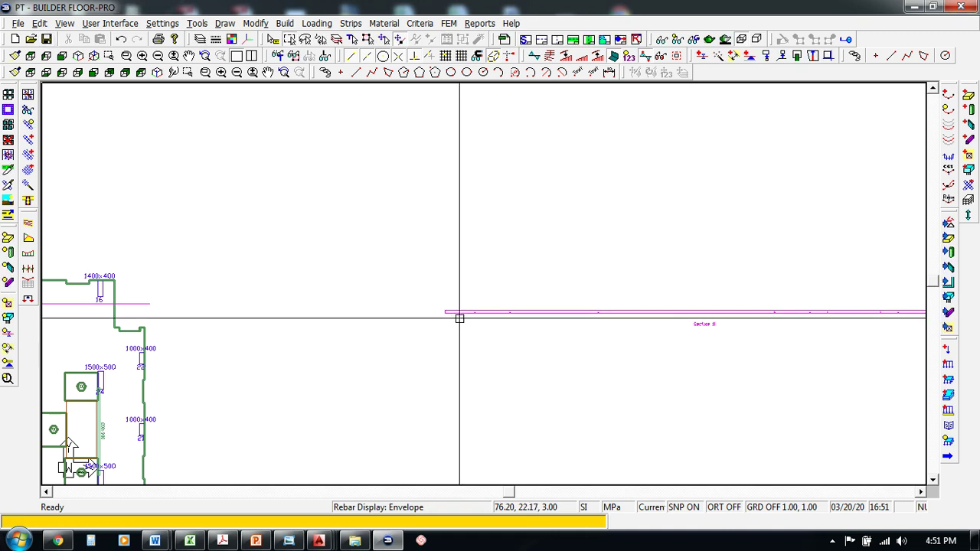
pyautogui.press('Escape')
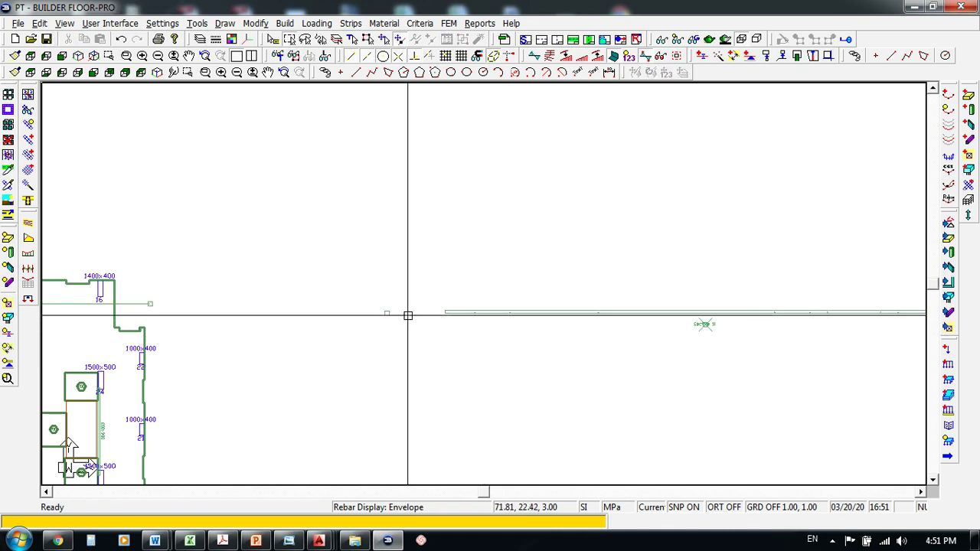
pyautogui.scroll(-5, 471, 428)
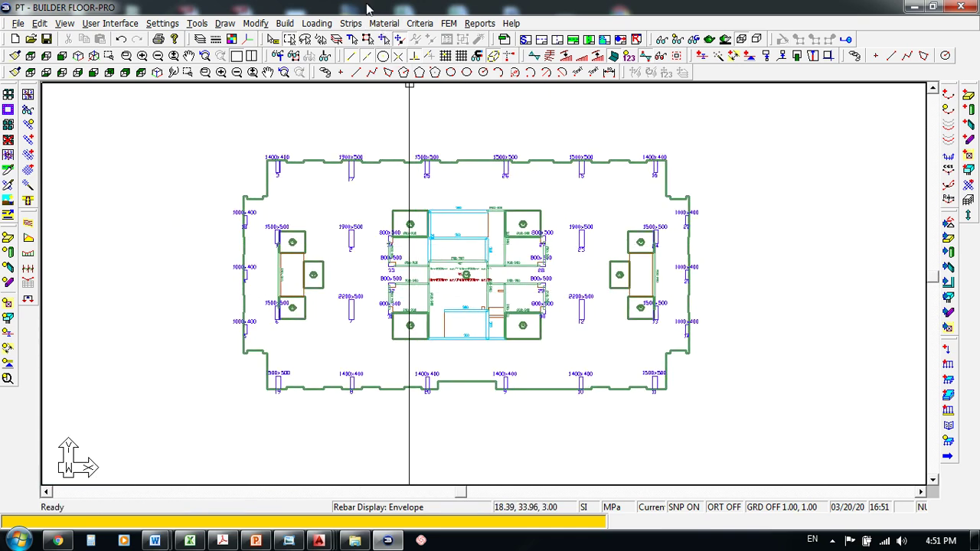
pyautogui.doubleClick(428, 7)
pyautogui.doubleClick(430, 43)
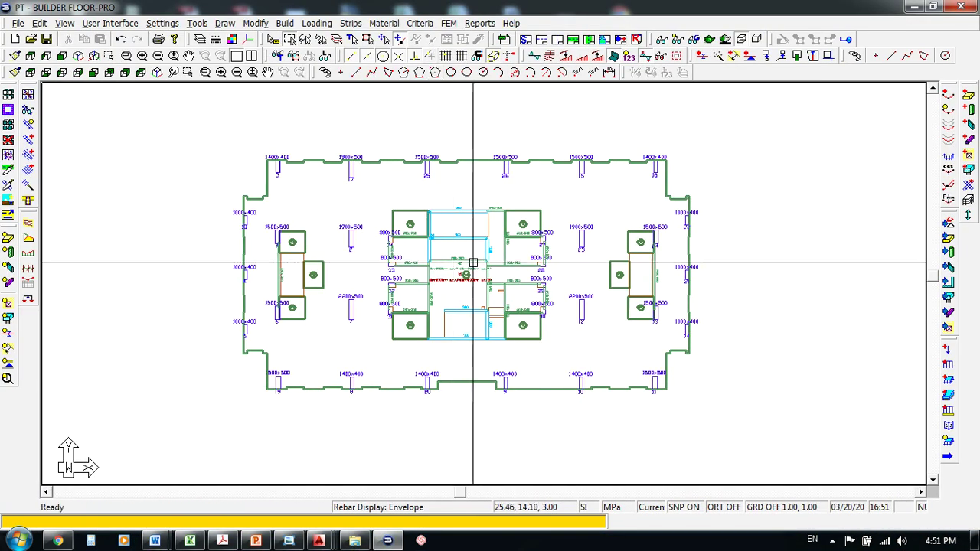
pyautogui.doubleClick(309, 9)
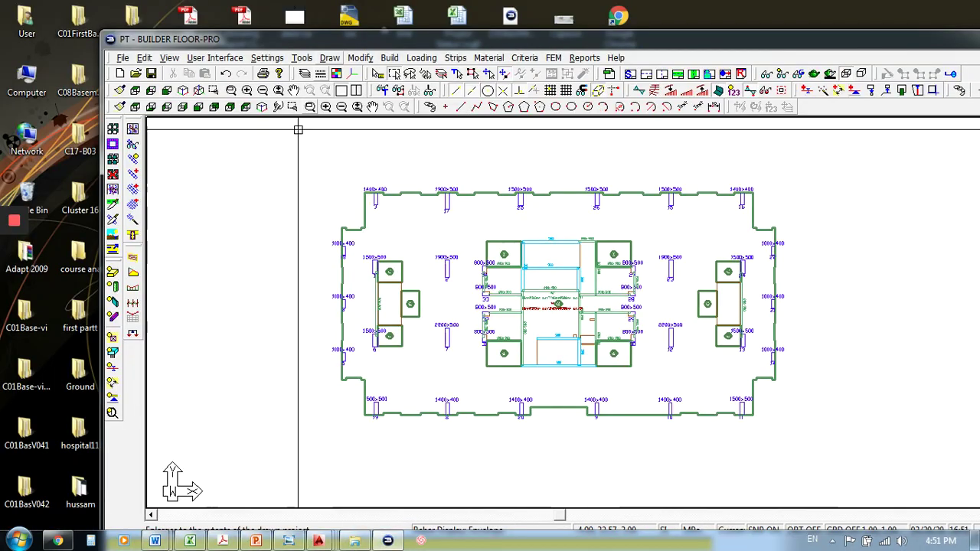
pyautogui.doubleClick(397, 35)
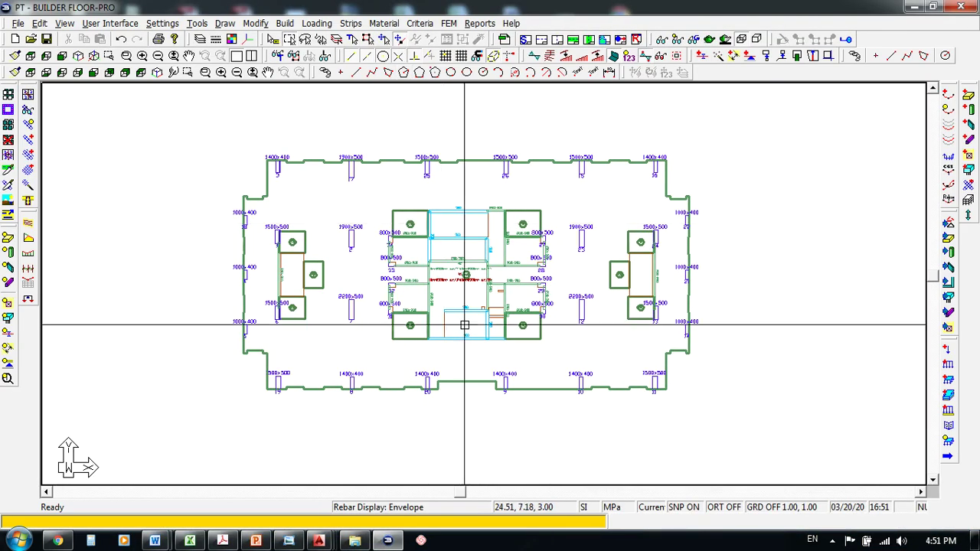
pyautogui.scroll(2, 318, 319)
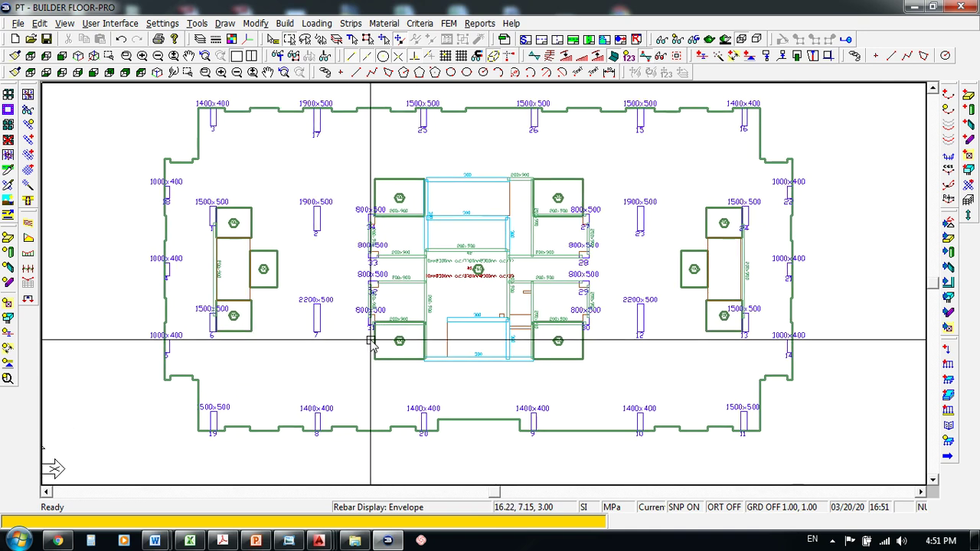
pyautogui.moveTo(367, 332); pyautogui.dragTo(325, 346, button='middle')
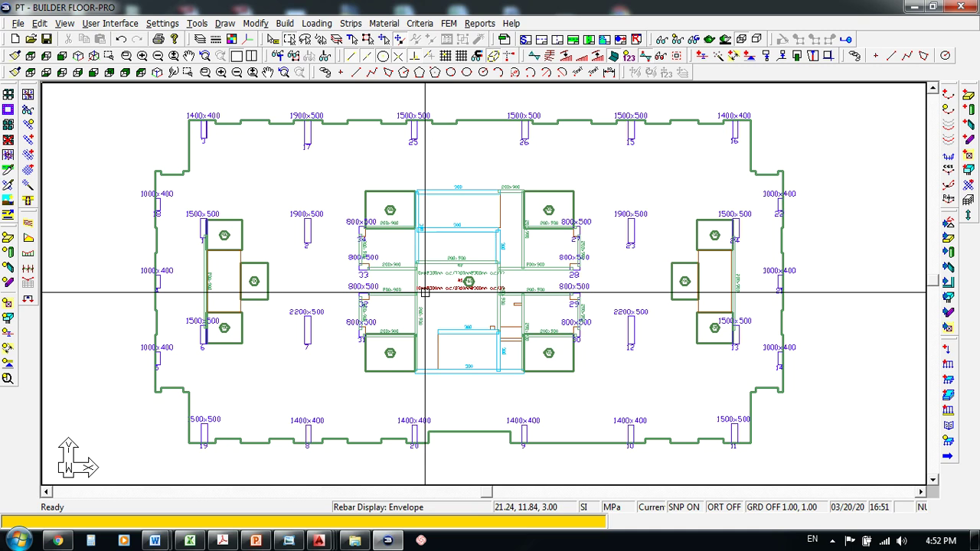
pyautogui.moveTo(470, 280); pyautogui.dragTo(467, 283, button='middle')
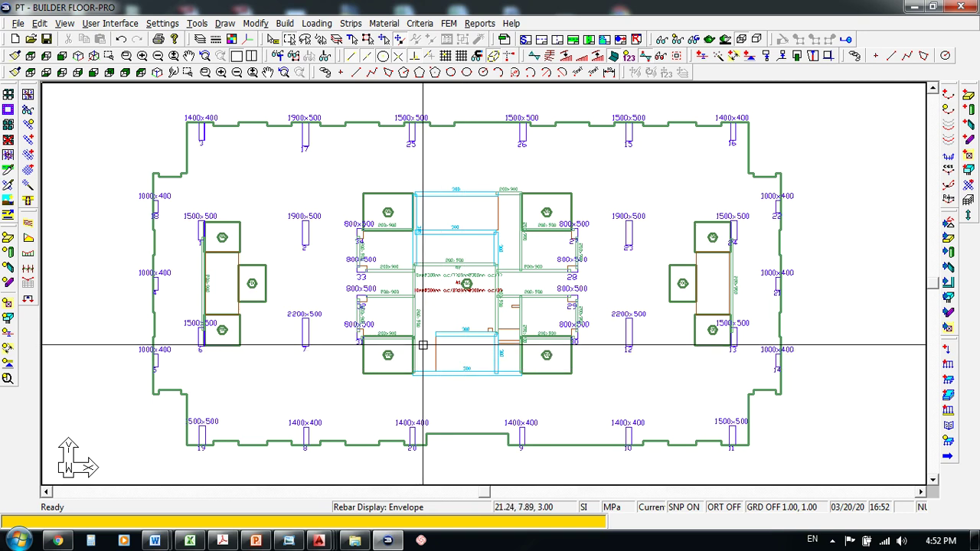
pyautogui.scroll(-2, 423, 349)
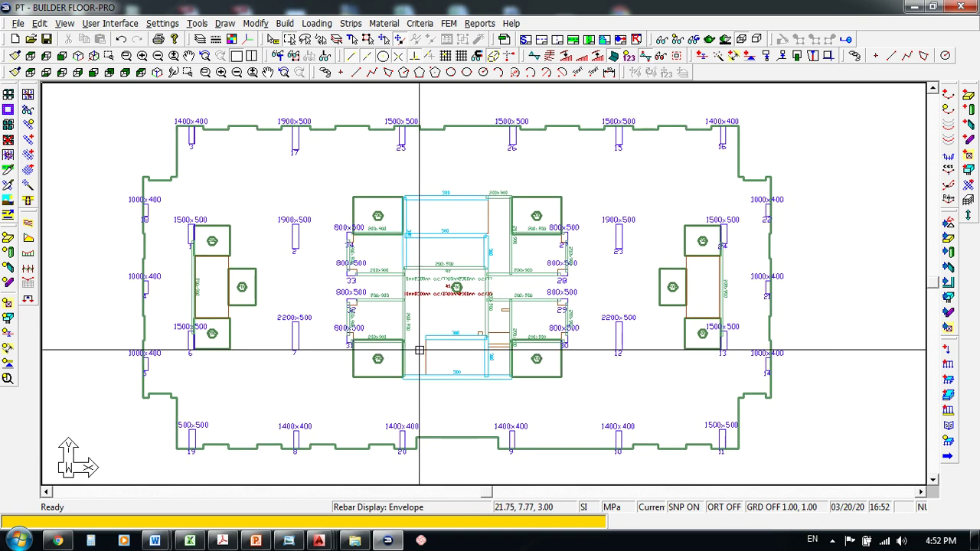
pyautogui.moveTo(431, 344); pyautogui.dragTo(423, 325, button='middle')
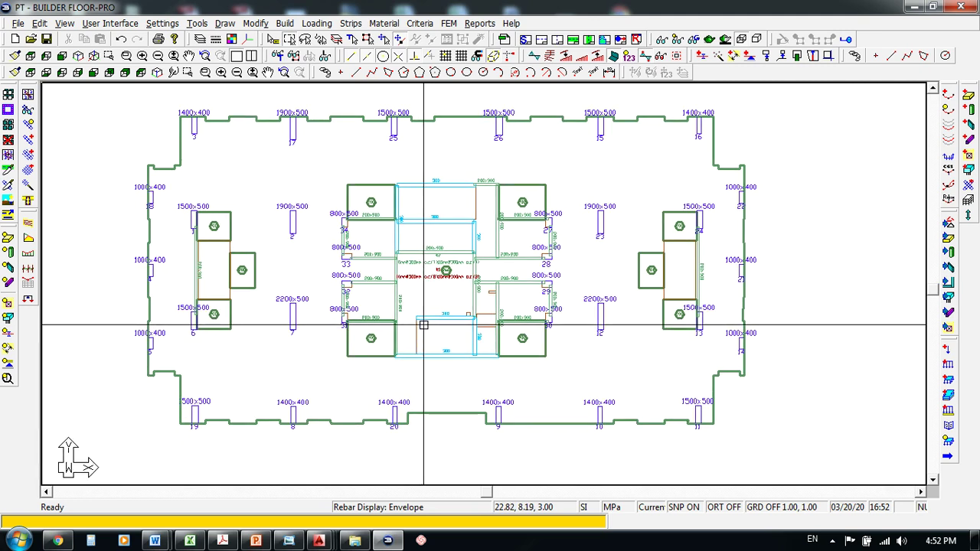
pyautogui.moveTo(552, 346); pyautogui.dragTo(574, 357, button='middle')
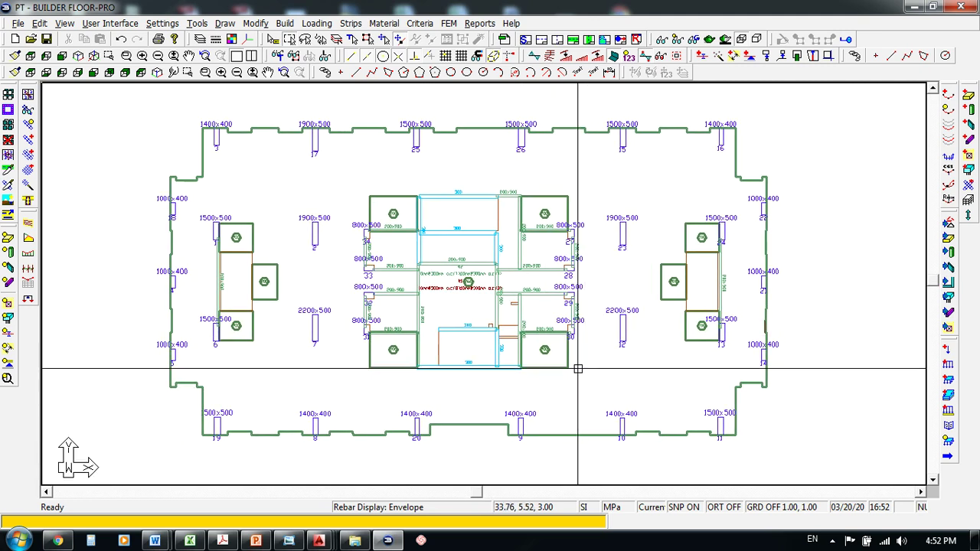
pyautogui.moveTo(300, 10); pyautogui.dragTo(329, 2)
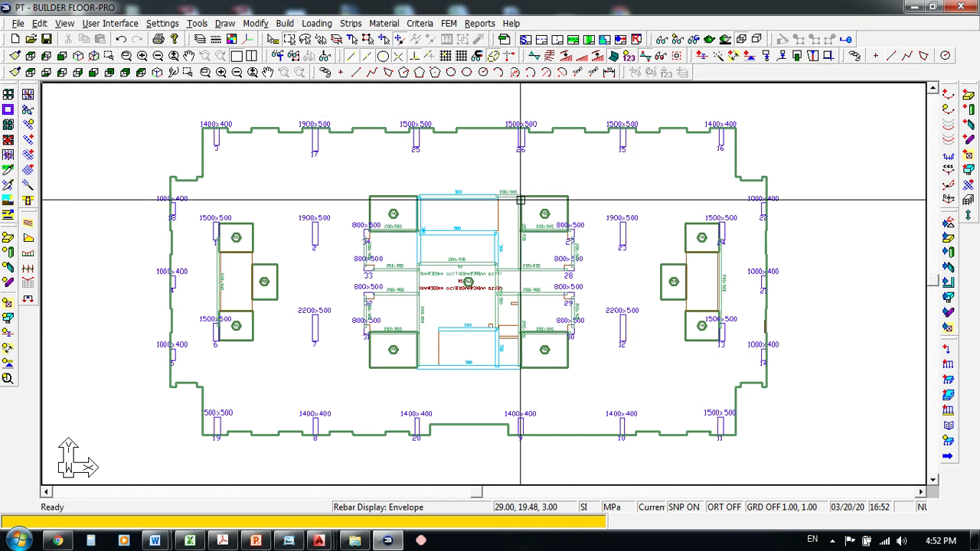
# Check the Table of Content slide in PowerPoint, and return to the slab model to open the compiled reports manager
pyautogui.click(255, 540)
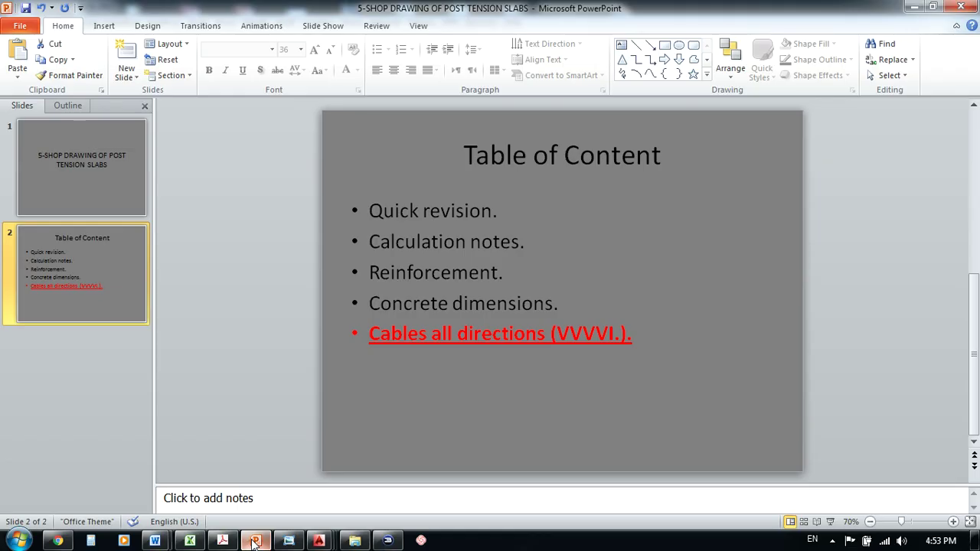
pyautogui.click(256, 541)
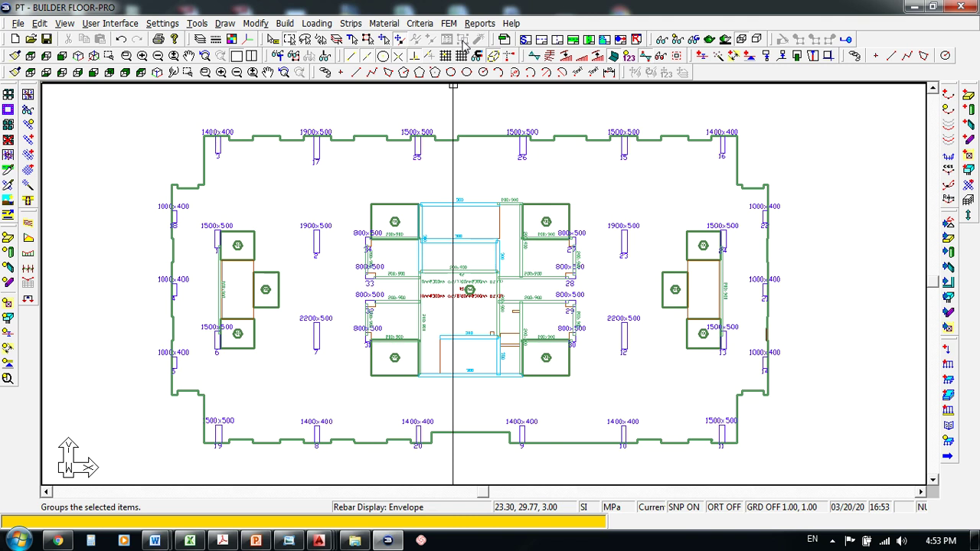
pyautogui.click(480, 23)
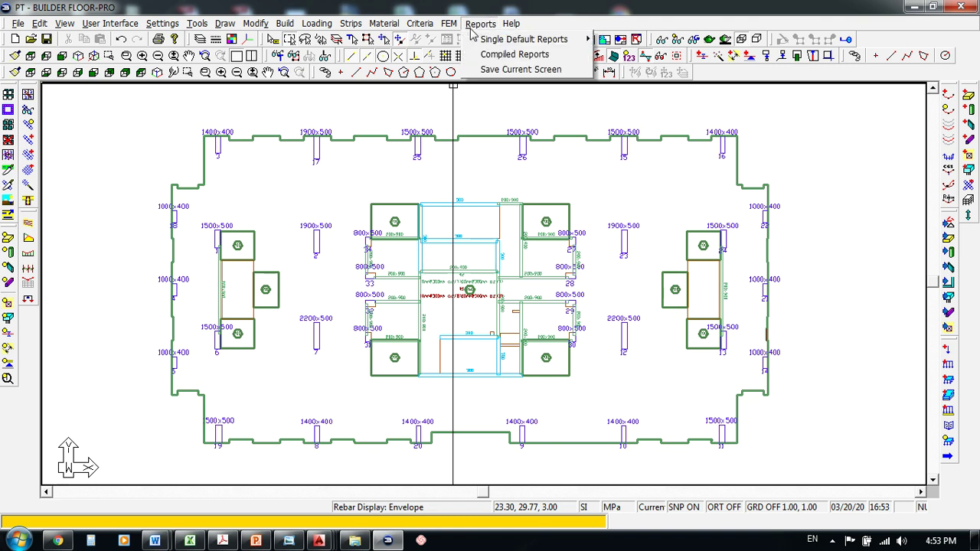
pyautogui.click(510, 59)
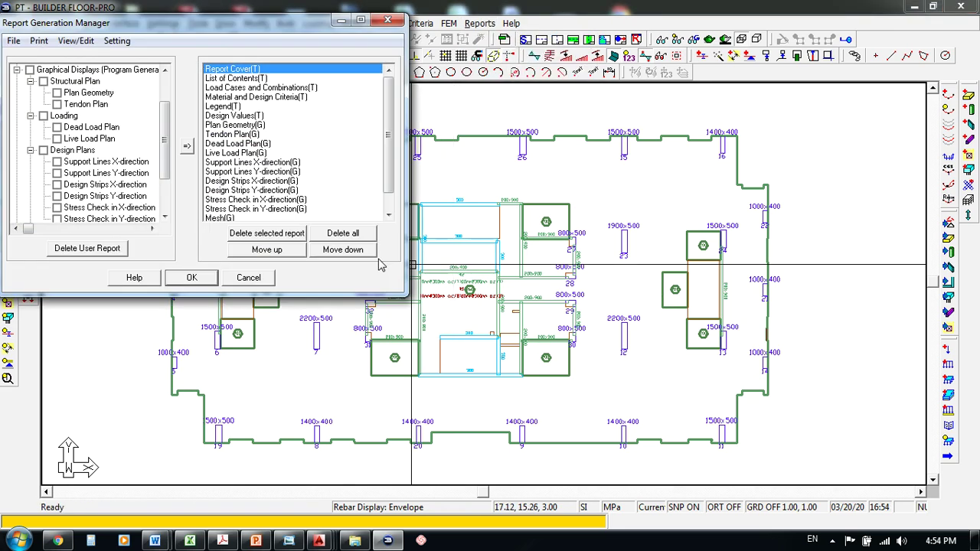
# Expand the Design Strip Reports group and include its Legend report in the selection
pyautogui.scroll(2, 164, 144)
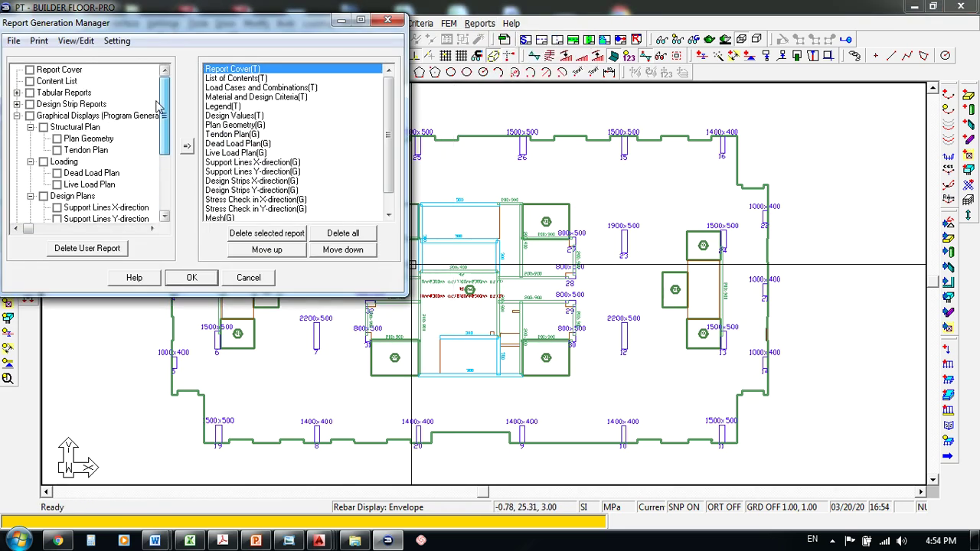
pyautogui.scroll(-3, 163, 180)
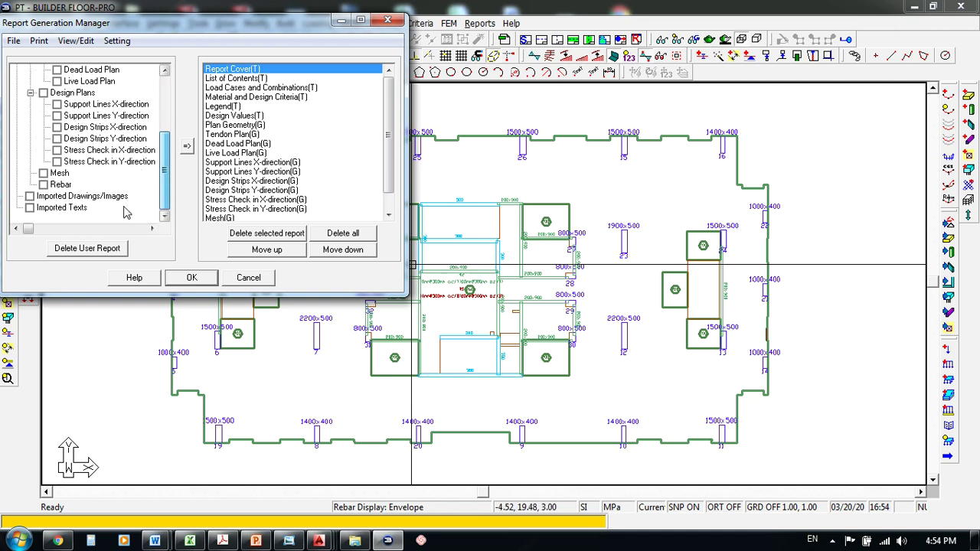
pyautogui.scroll(3, 163, 183)
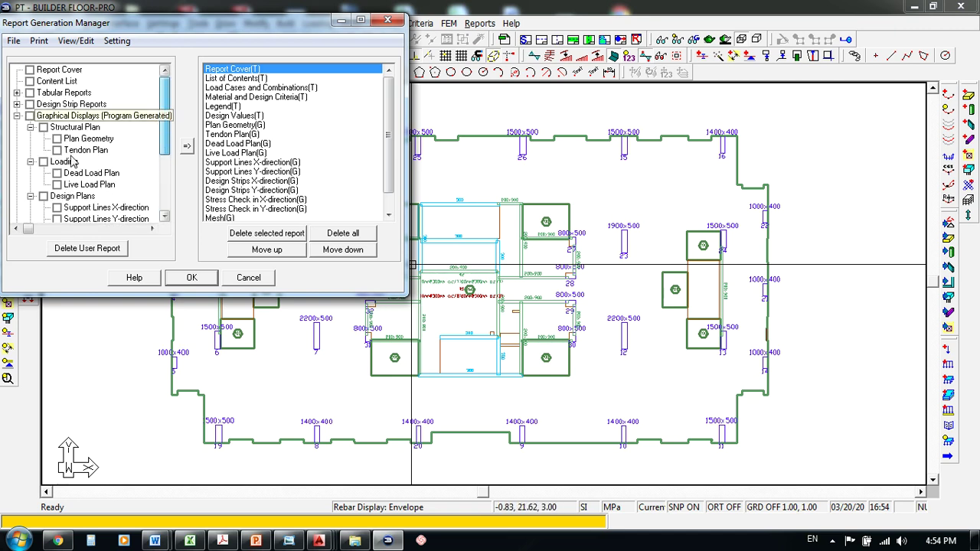
pyautogui.click(17, 104)
pyautogui.click(44, 116)
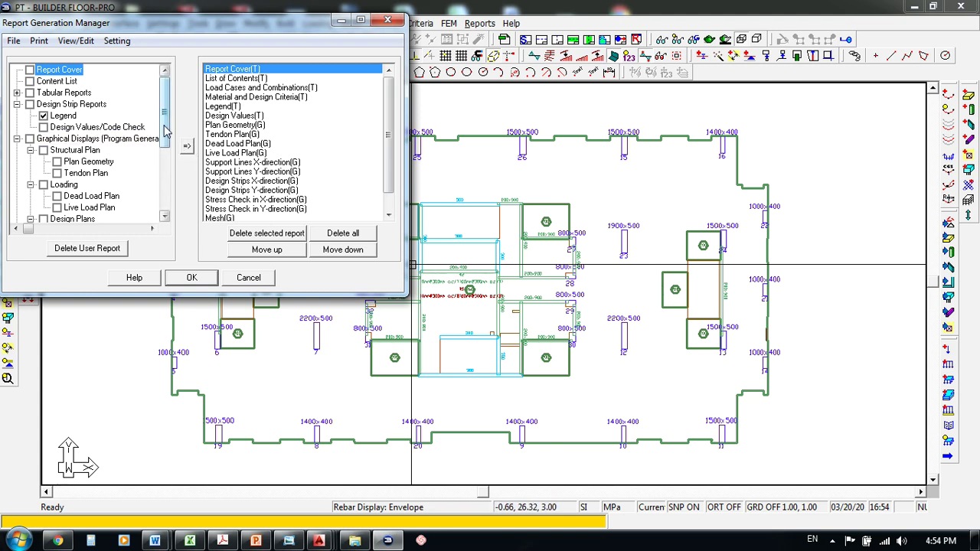
# Examine the available report items and the list of sections compiled for the report, from Report Cover to Rebar
pyautogui.scroll(-2, 167, 130)
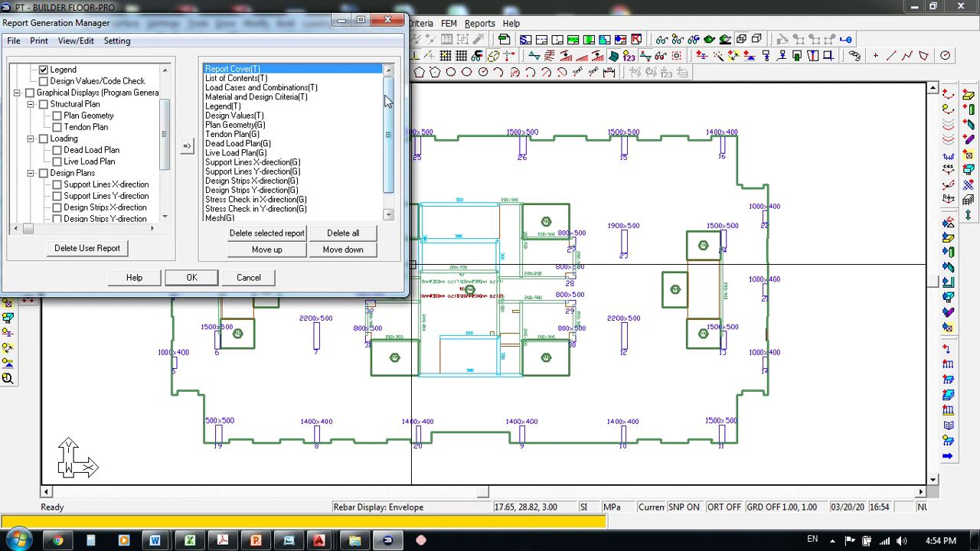
pyautogui.scroll(-2, 386, 104)
pyautogui.scroll(1, 380, 106)
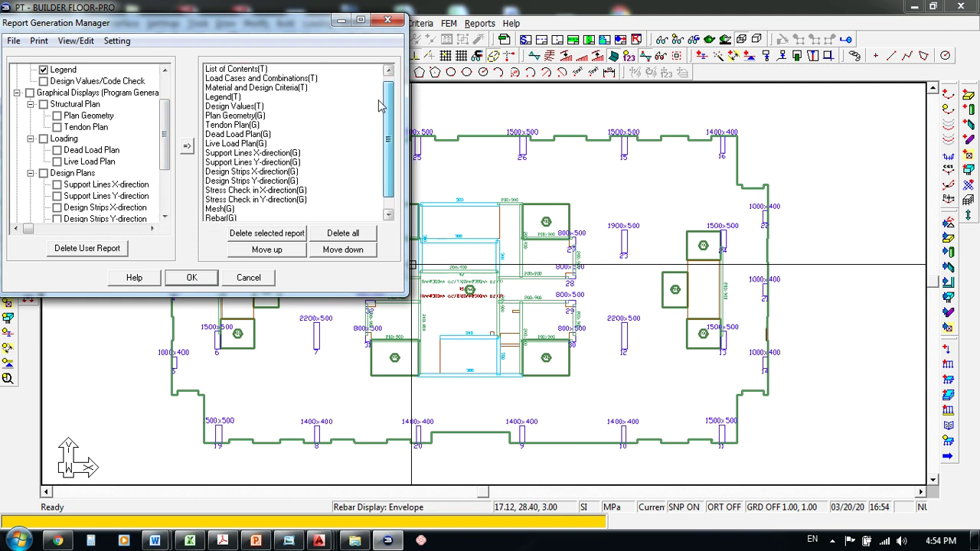
pyautogui.scroll(-1, 377, 191)
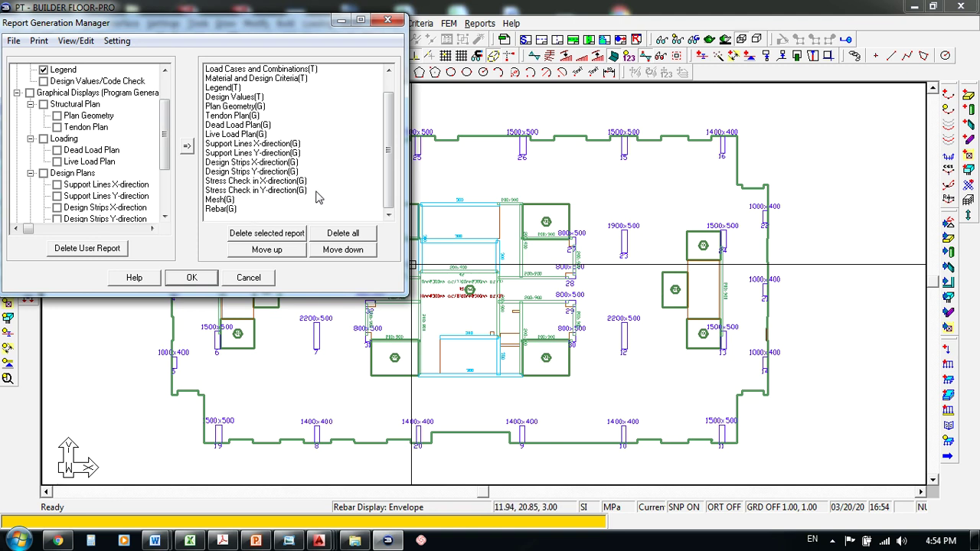
pyautogui.scroll(2, 341, 194)
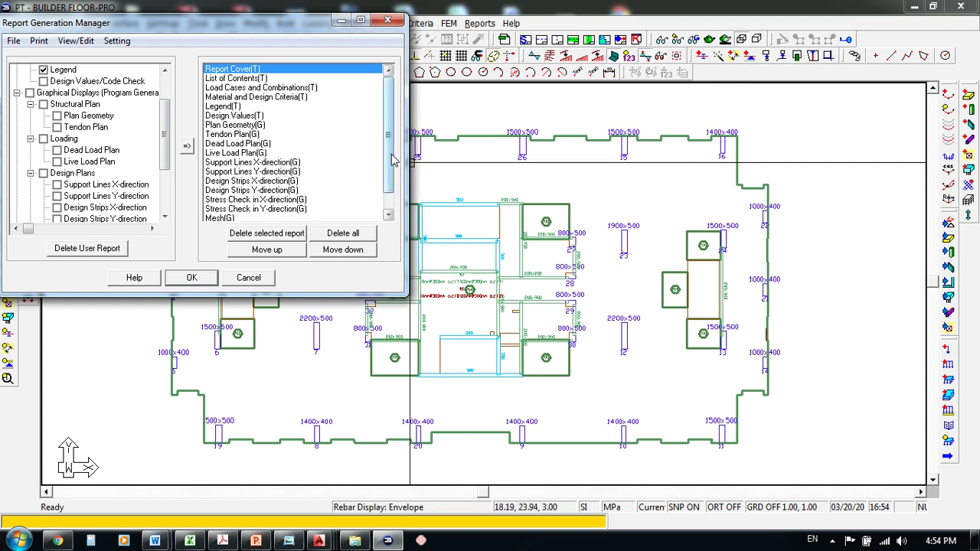
pyautogui.scroll(-1, 391, 153)
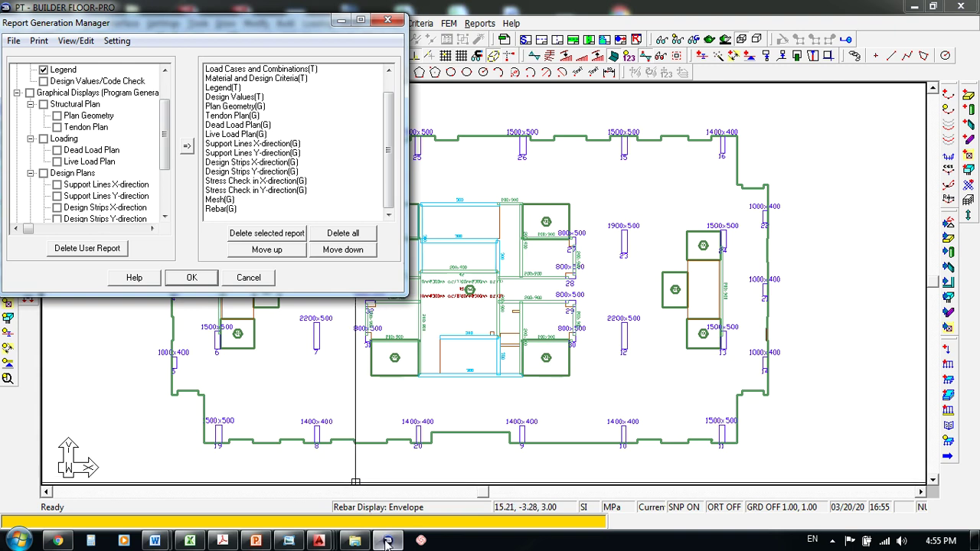
pyautogui.moveTo(386, 542)
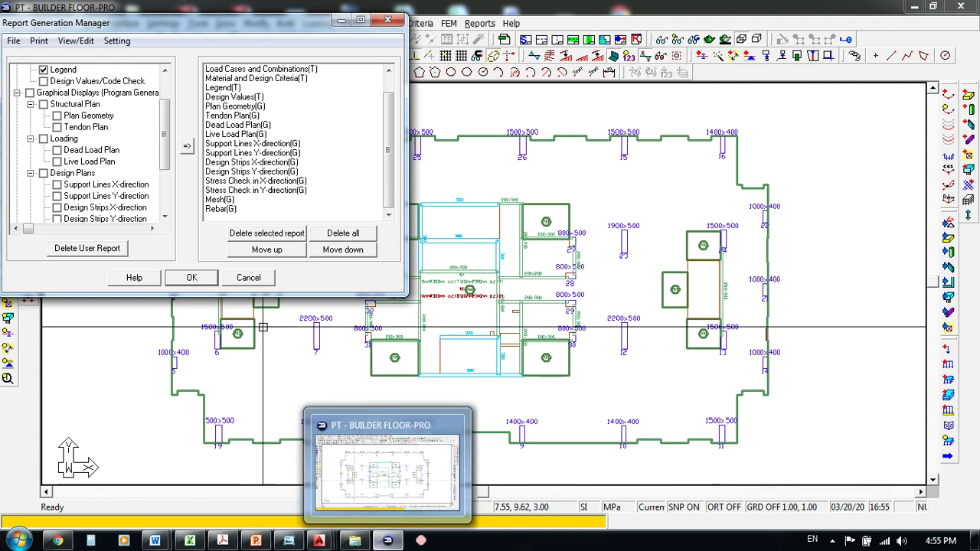
# Print the compiled reports and inspect the plan drawing shown with the rebar labels while they are generated
pyautogui.click(38, 41)
pyautogui.click(44, 76)
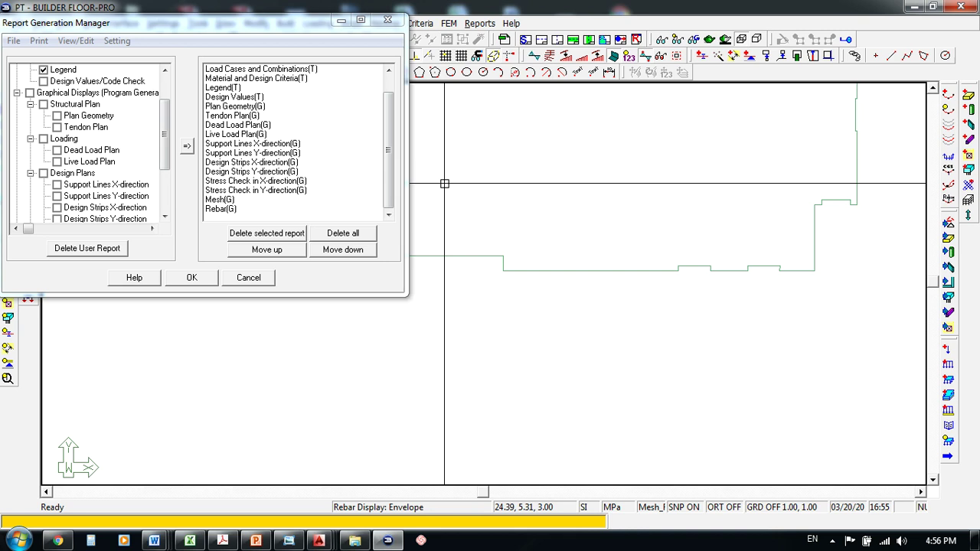
pyautogui.moveTo(429, 383)
pyautogui.mouseDown(button='middle')
pyautogui.moveTo(433, 406)
pyautogui.moveTo(565, 339)
pyautogui.mouseUp(button='middle')
pyautogui.scroll(-3, 565, 339)
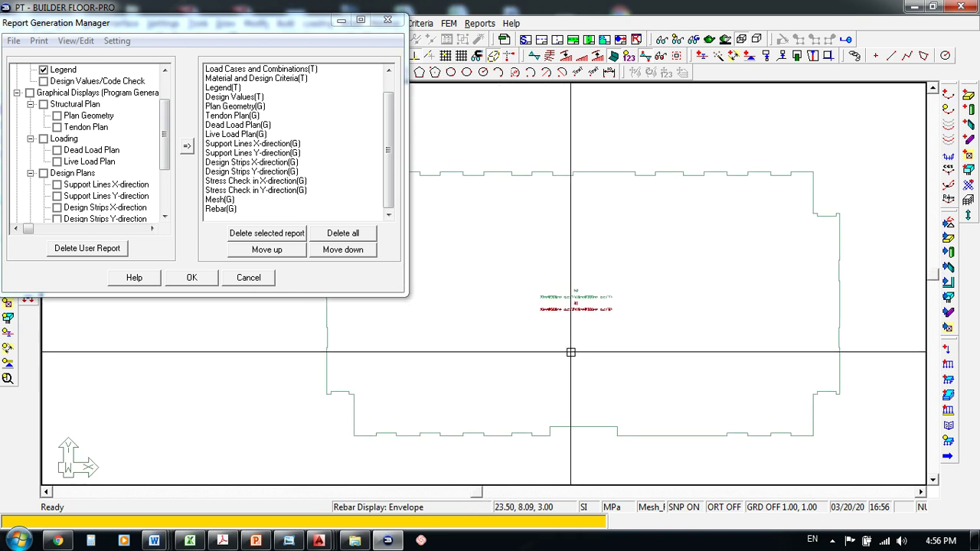
pyautogui.moveTo(600, 356)
pyautogui.mouseDown(button='middle')
pyautogui.moveTo(765, 383)
pyautogui.moveTo(673, 332)
pyautogui.moveTo(734, 321)
pyautogui.moveTo(582, 276)
pyautogui.moveTo(476, 265)
pyautogui.moveTo(477, 321)
pyautogui.mouseUp(button='middle')
pyautogui.scroll(2, 479, 322)
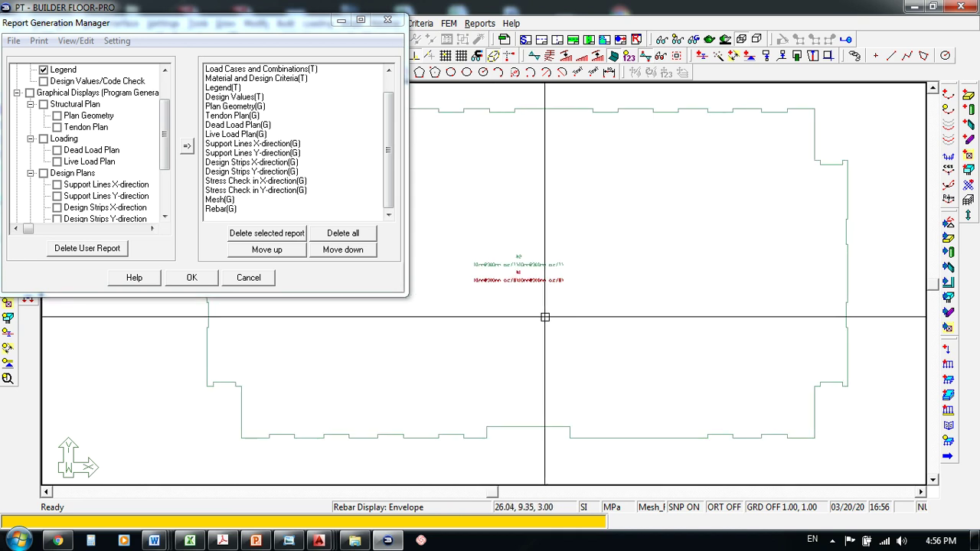
# Switch to the Word document 1001 and dismiss the warning about an open dialog box
pyautogui.click(39, 42)
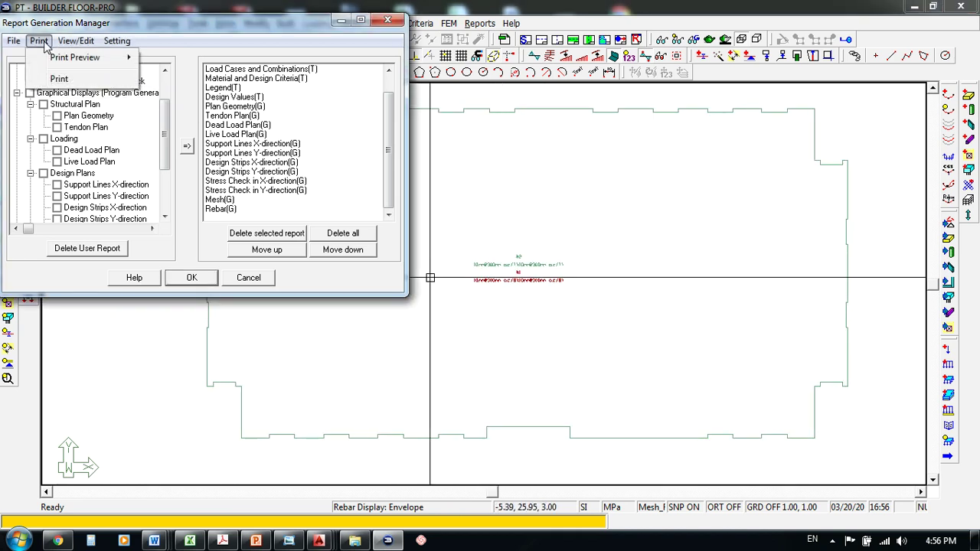
pyautogui.click(115, 30)
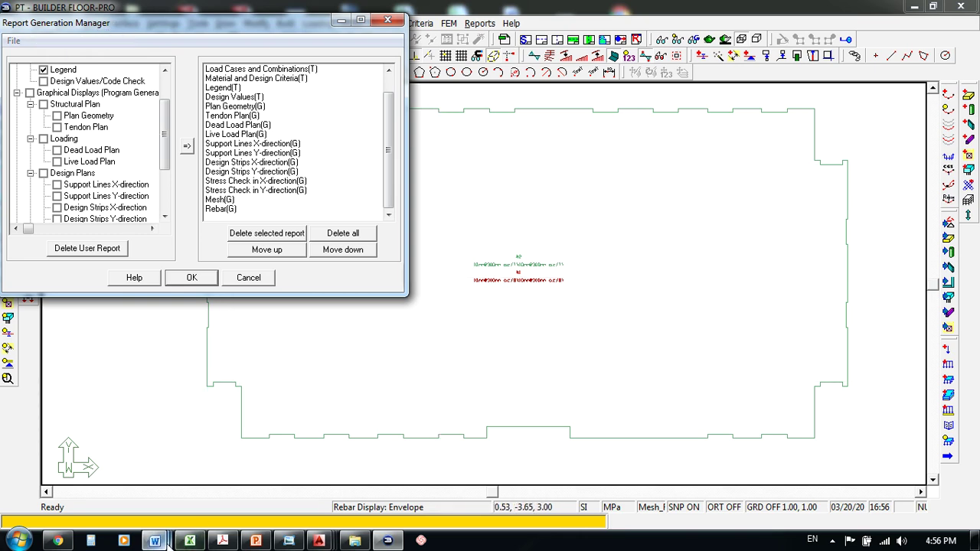
pyautogui.moveTo(167, 541)
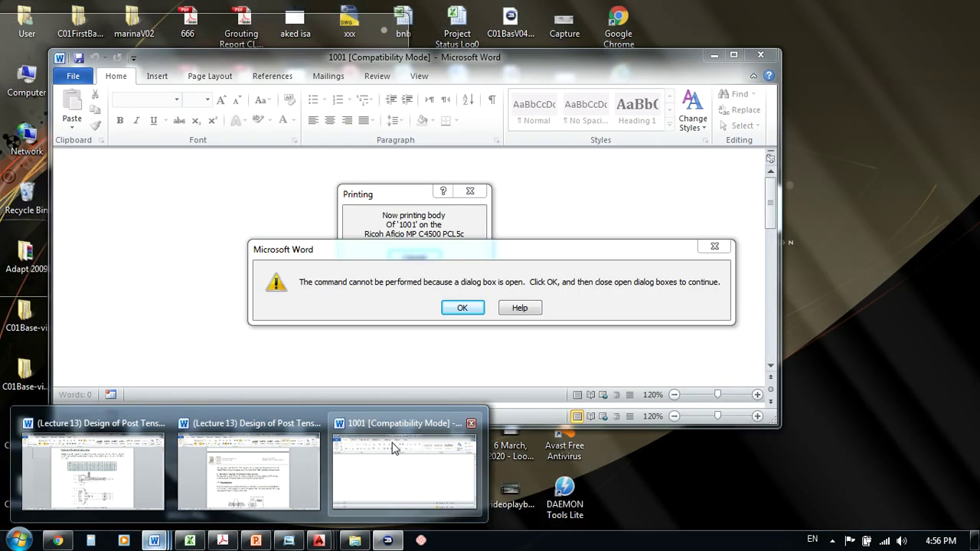
pyautogui.click(394, 447)
pyautogui.click(458, 308)
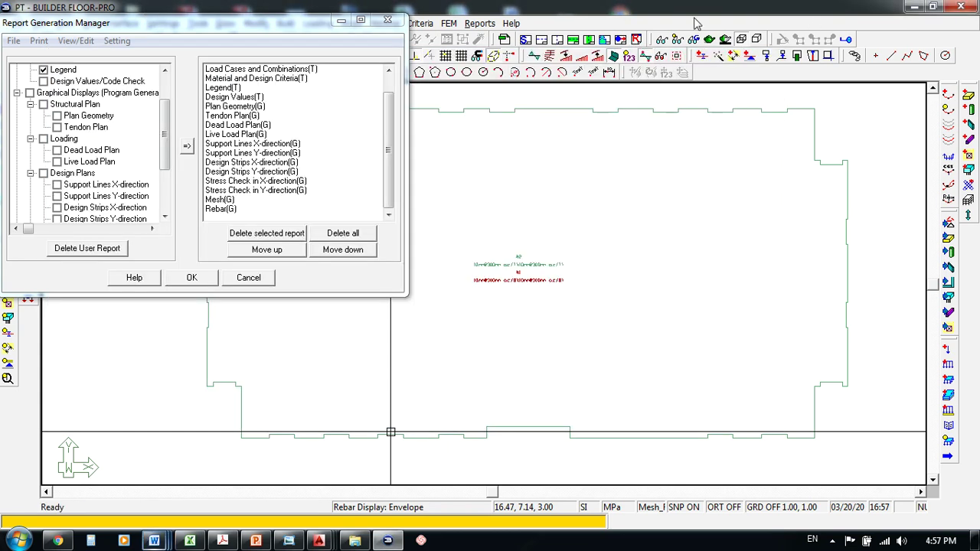
# Reduce the slab model window from full screen with the report manager moved inward, and bring up the print preview of the graphical reports
pyautogui.doubleClick(650, 9)
pyautogui.moveTo(170, 30); pyautogui.dragTo(438, 47)
pyautogui.moveTo(3, 223)
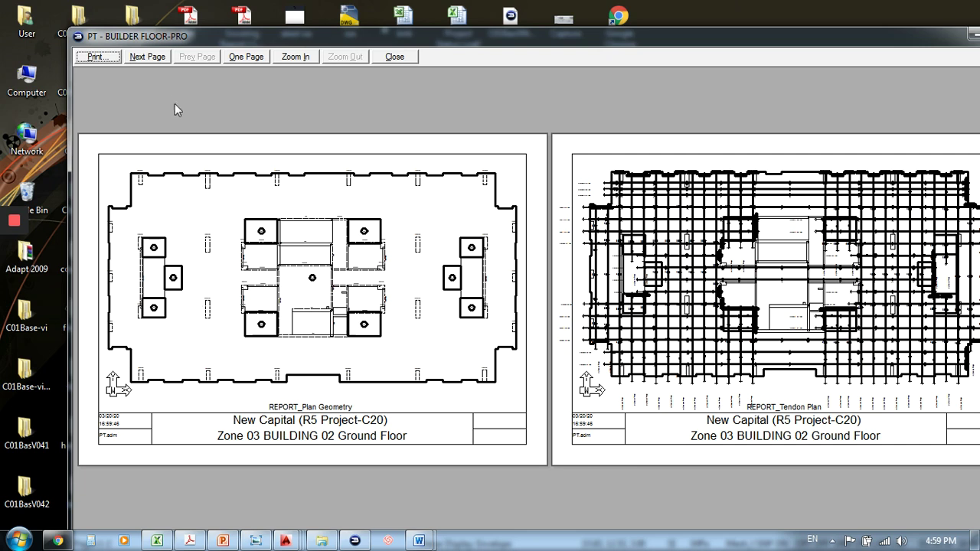
pyautogui.moveTo(430, 39); pyautogui.dragTo(421, 39)
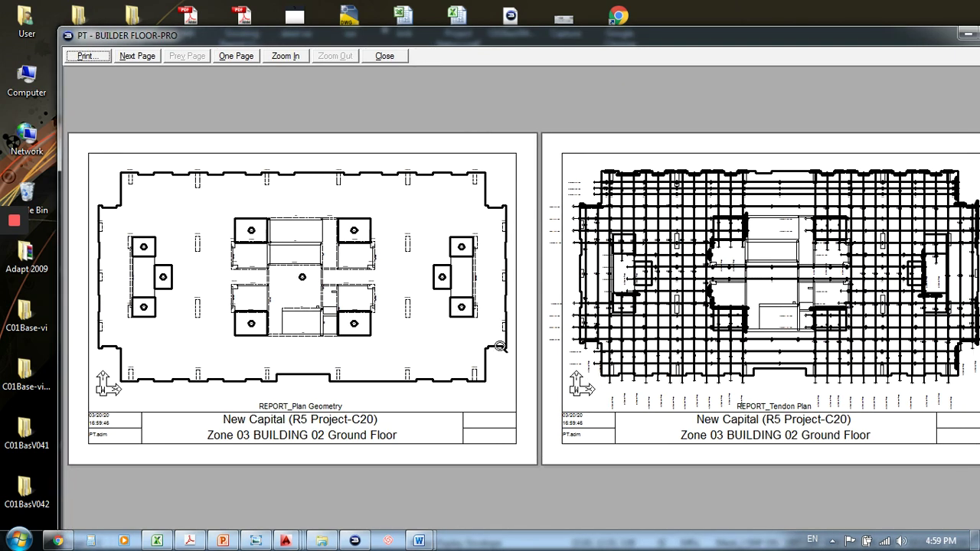
# Look through the Plan Geometry, Tendon Plan, Dead Load Plan and Live Load Plan pages of the preview, returning to the first page
pyautogui.click(137, 57)
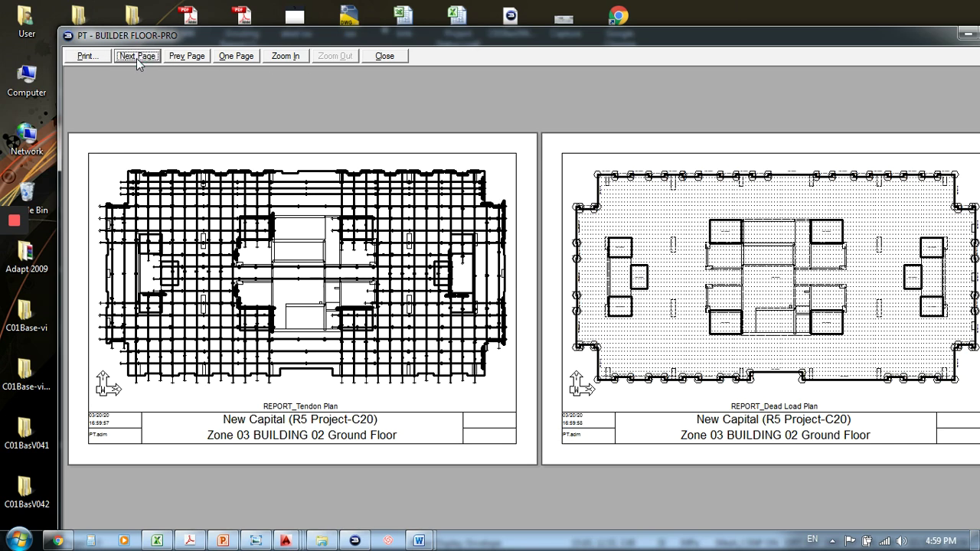
pyautogui.click(137, 57)
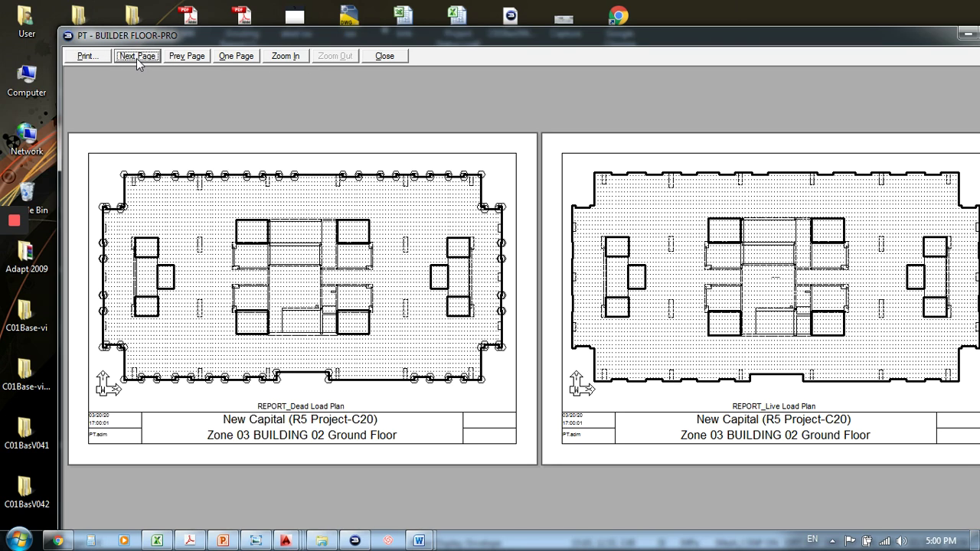
pyautogui.click(189, 56)
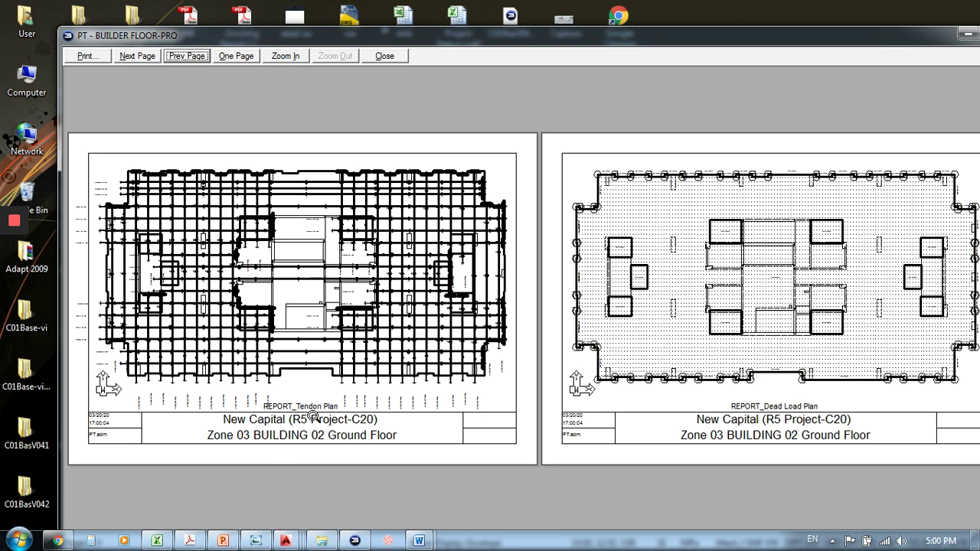
pyautogui.click(189, 57)
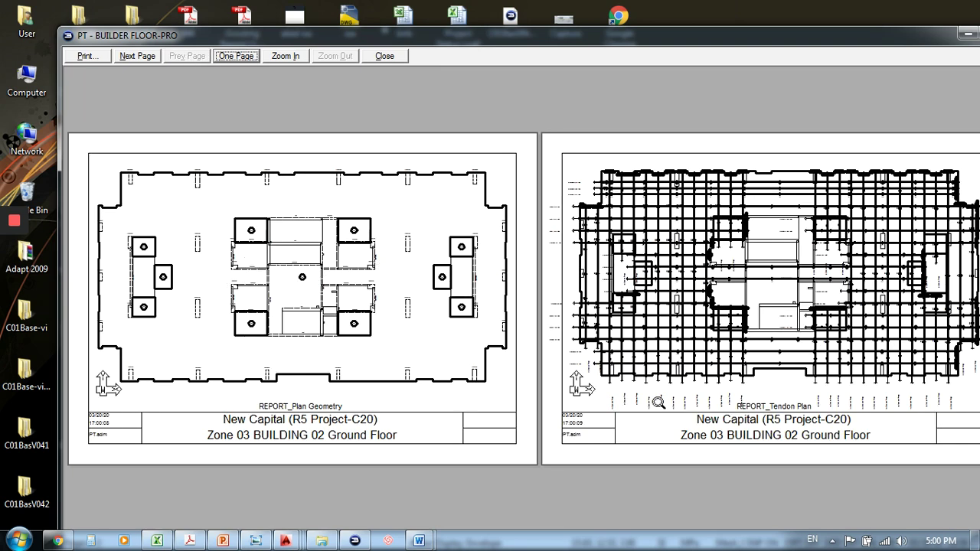
# Page through the previewed graphical reports up to Rebar, checking the support lines, design strips, stress checks and mesh
pyautogui.click(137, 57)
pyautogui.click(137, 56)
pyautogui.click(137, 57)
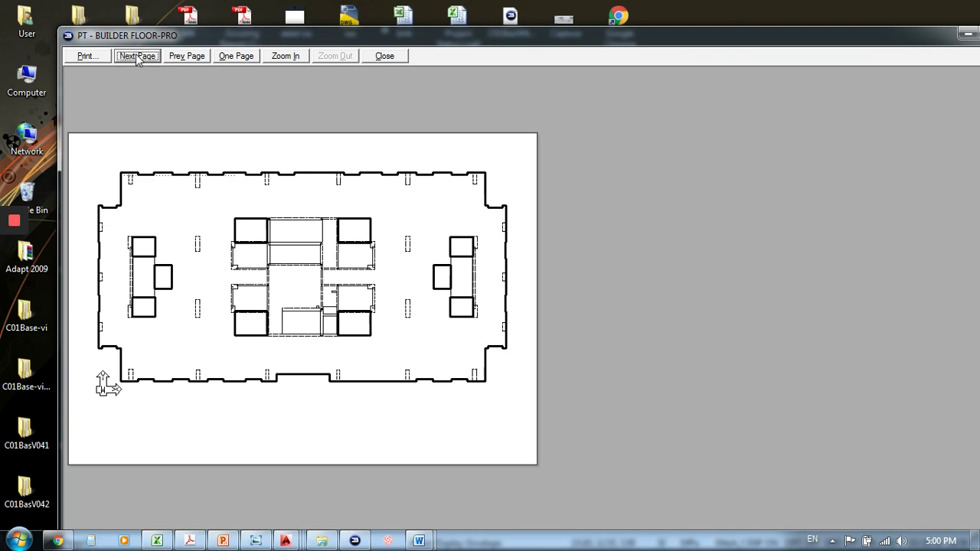
pyautogui.click(137, 57)
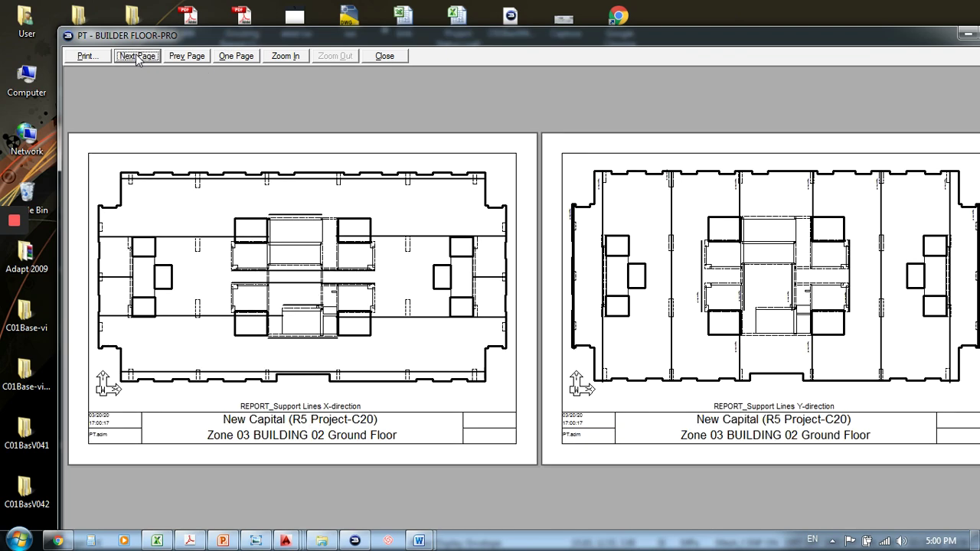
pyautogui.click(137, 57)
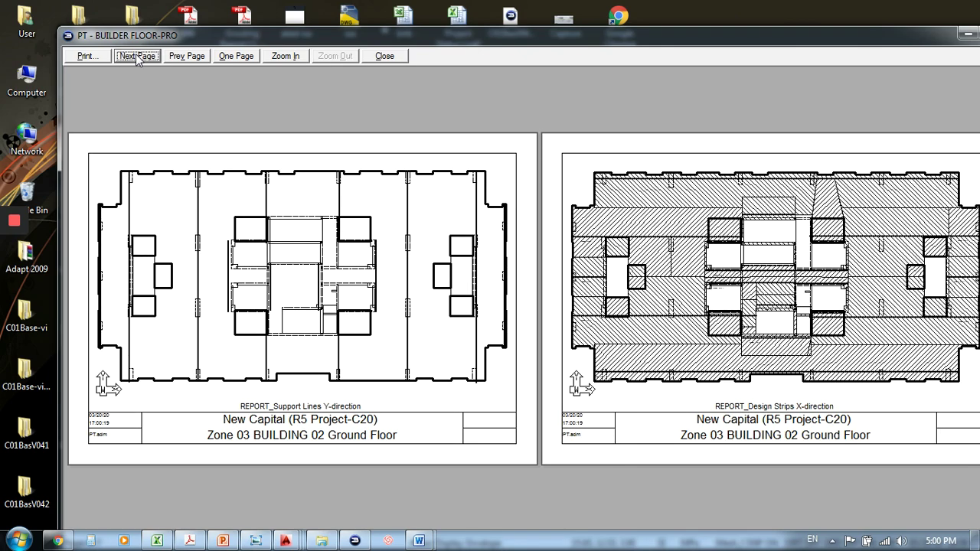
pyautogui.click(137, 57)
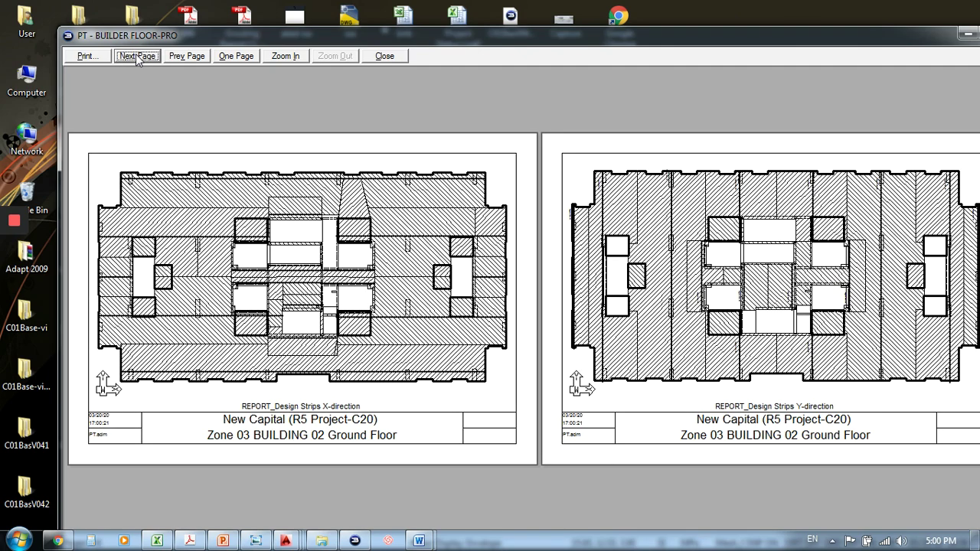
pyautogui.click(137, 56)
pyautogui.click(137, 57)
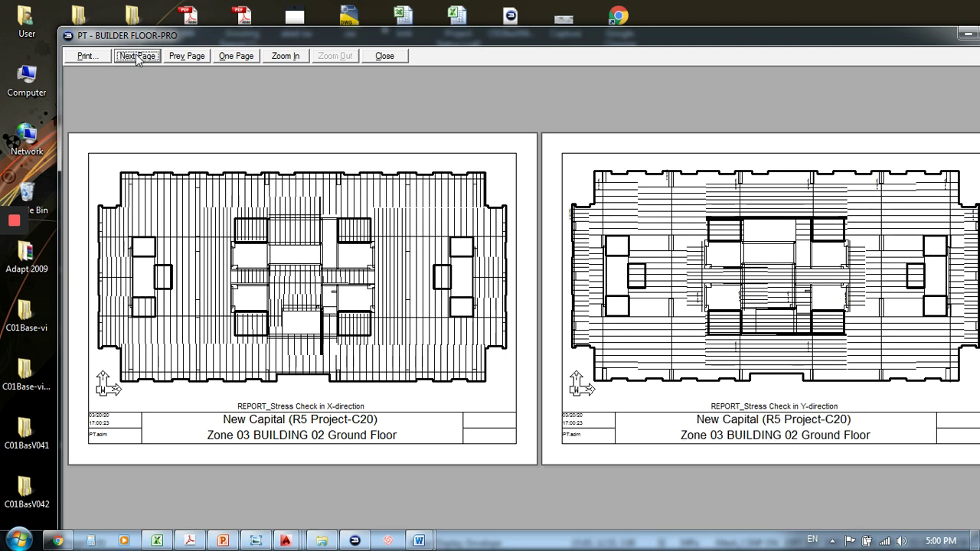
pyautogui.click(137, 57)
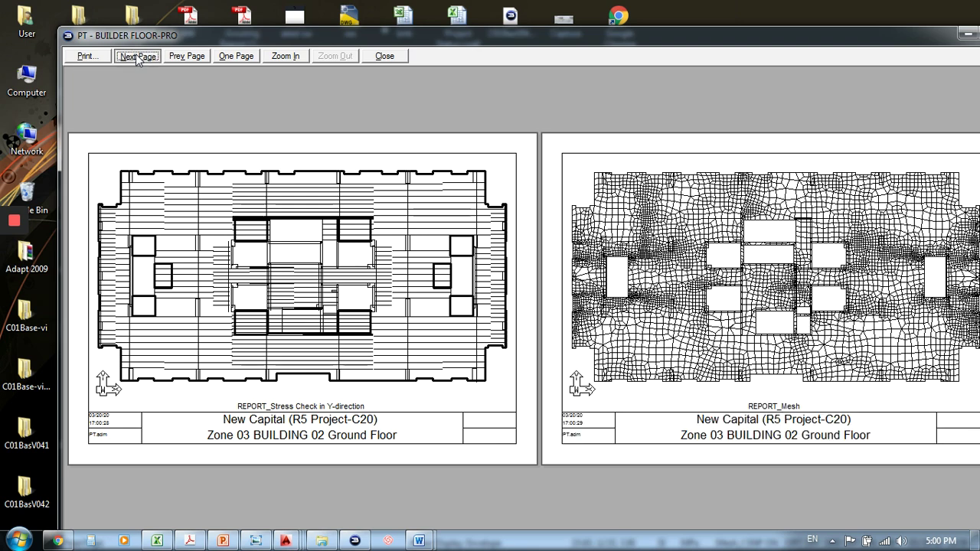
pyautogui.click(137, 57)
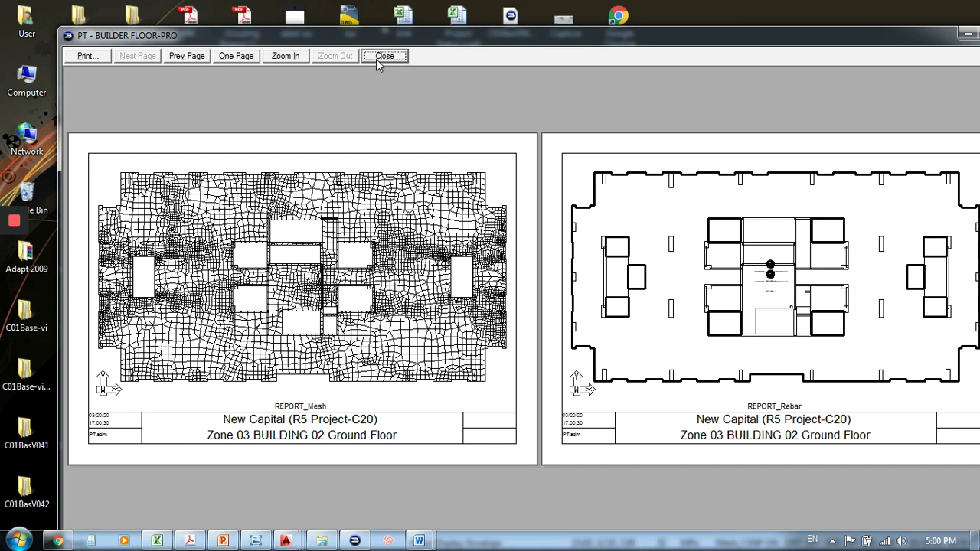
# Close the print preview, cancel the Report Generation Manager, and maximize the slab model window
pyautogui.click(378, 58)
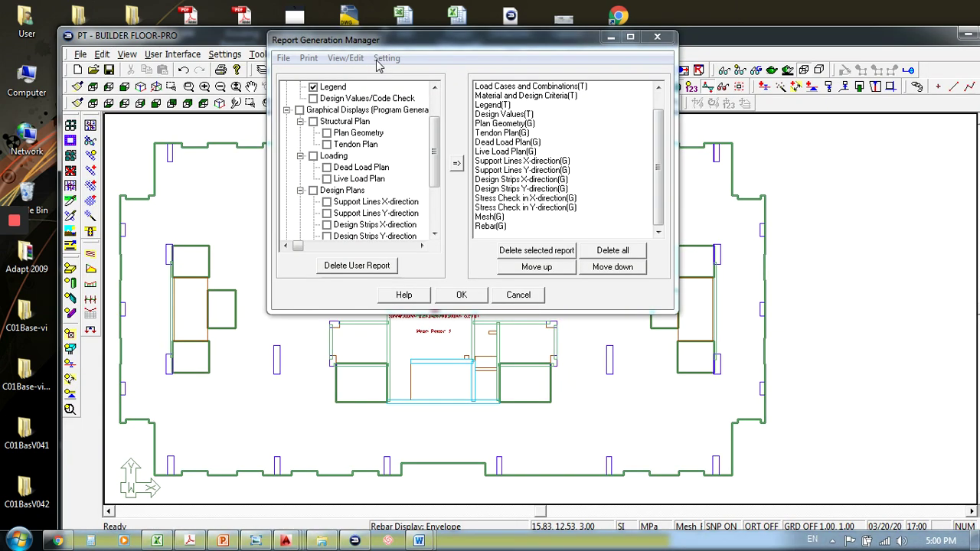
pyautogui.click(518, 294)
pyautogui.moveTo(898, 36); pyautogui.dragTo(832, 54)
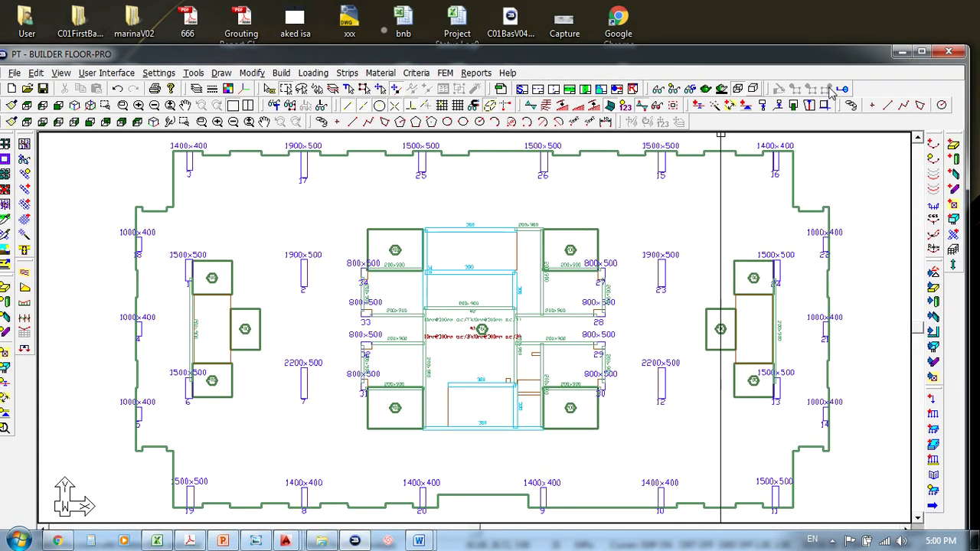
pyautogui.click(921, 51)
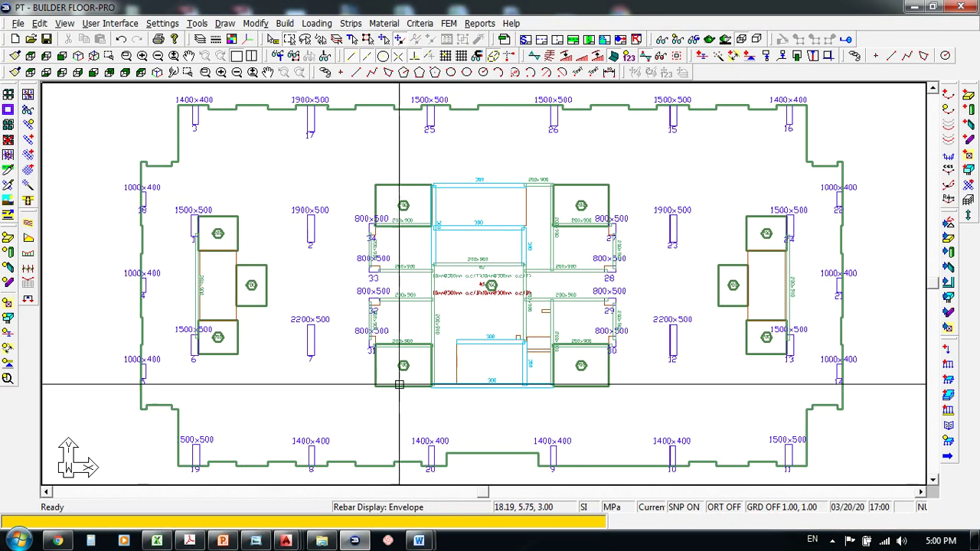
# Switch to post tension.pdf in Acrobat and review the ground floor slab's live load, dead load, Strip x and Strip y plans
pyautogui.click(190, 540)
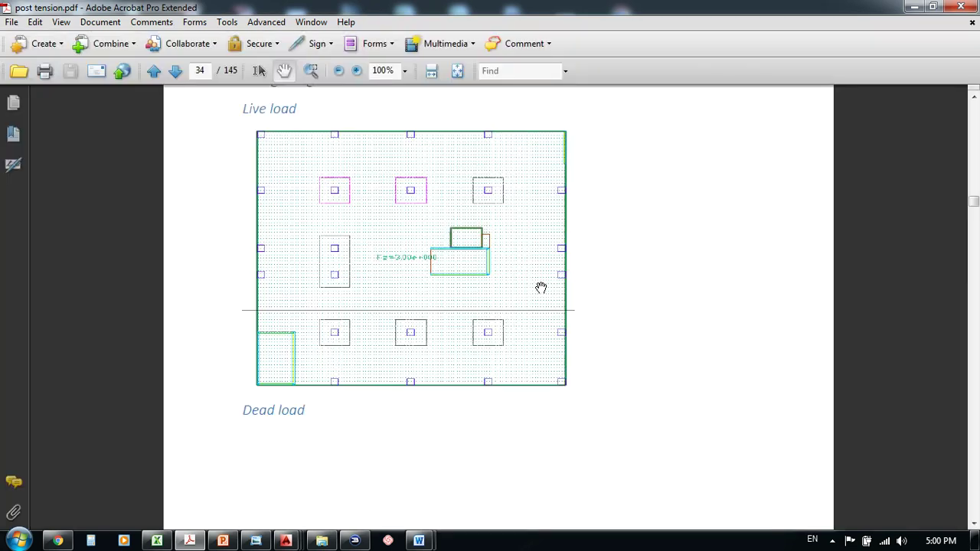
pyautogui.scroll(10, 540, 283)
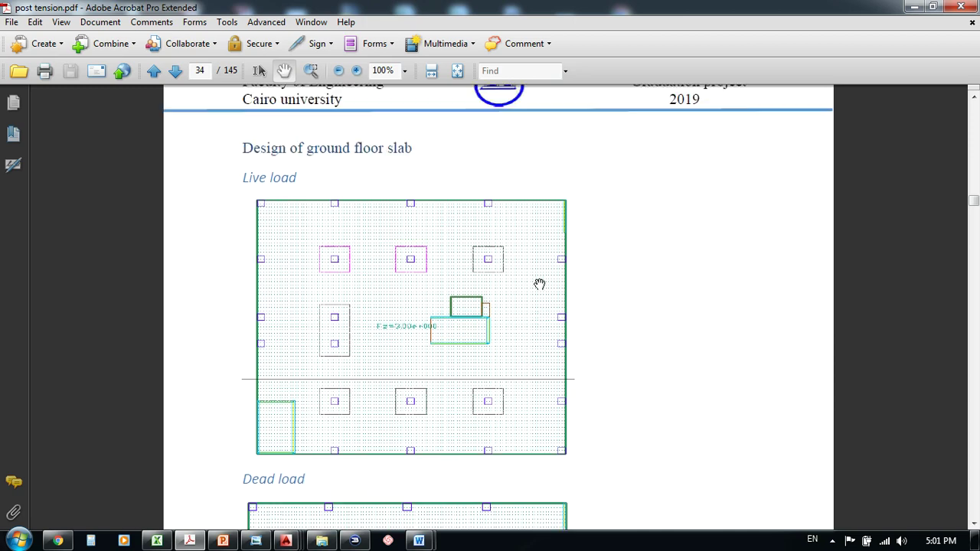
pyautogui.scroll(-10, 536, 284)
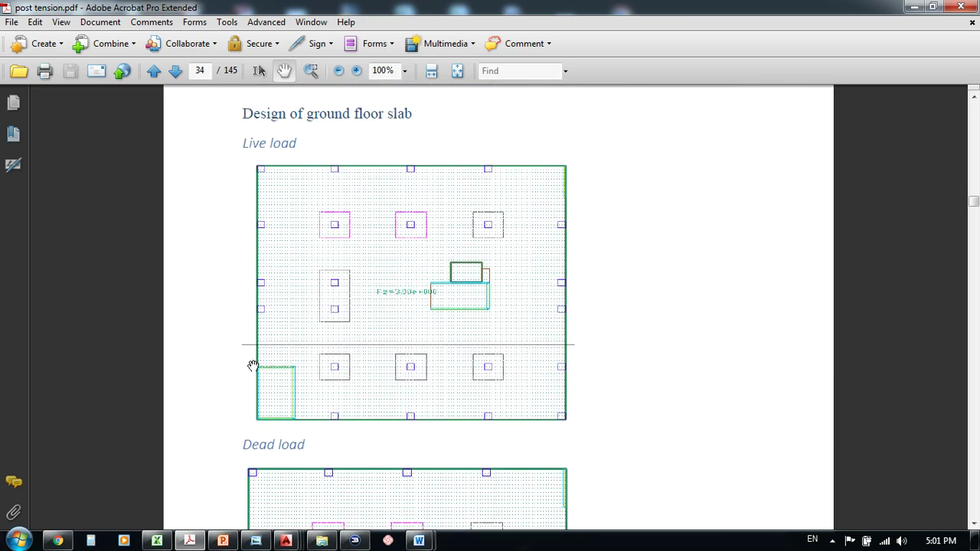
pyautogui.scroll(-5, 352, 227)
pyautogui.scroll(-20, 369, 228)
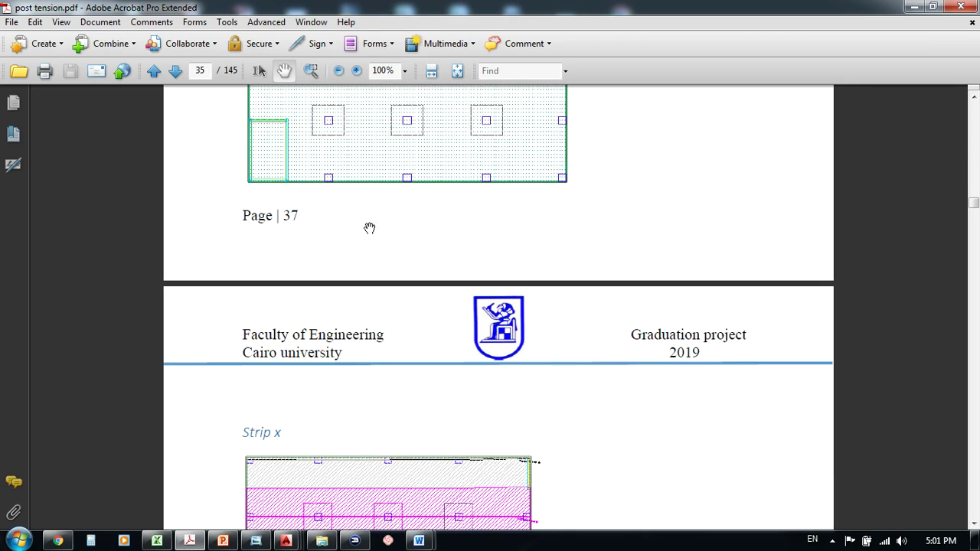
pyautogui.scroll(-20, 369, 228)
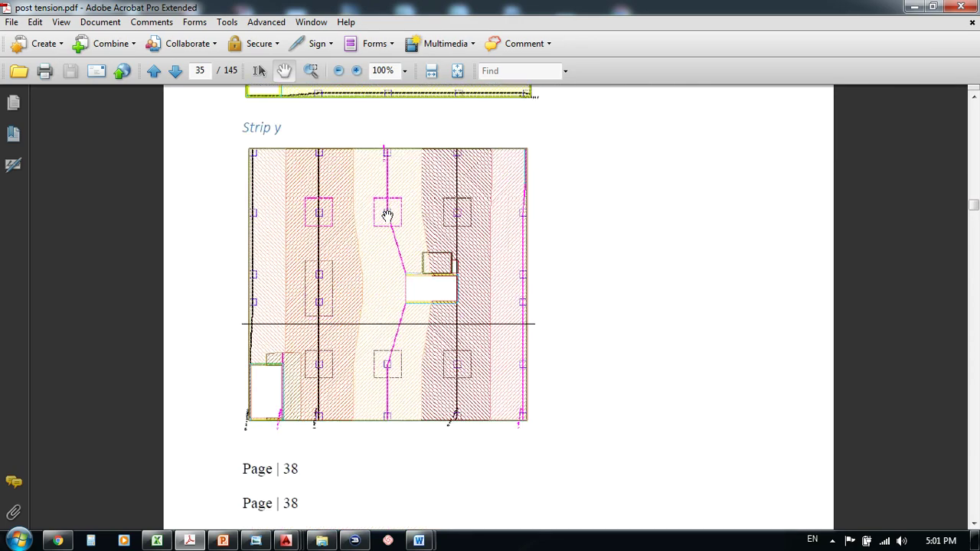
pyautogui.scroll(-10, 389, 215)
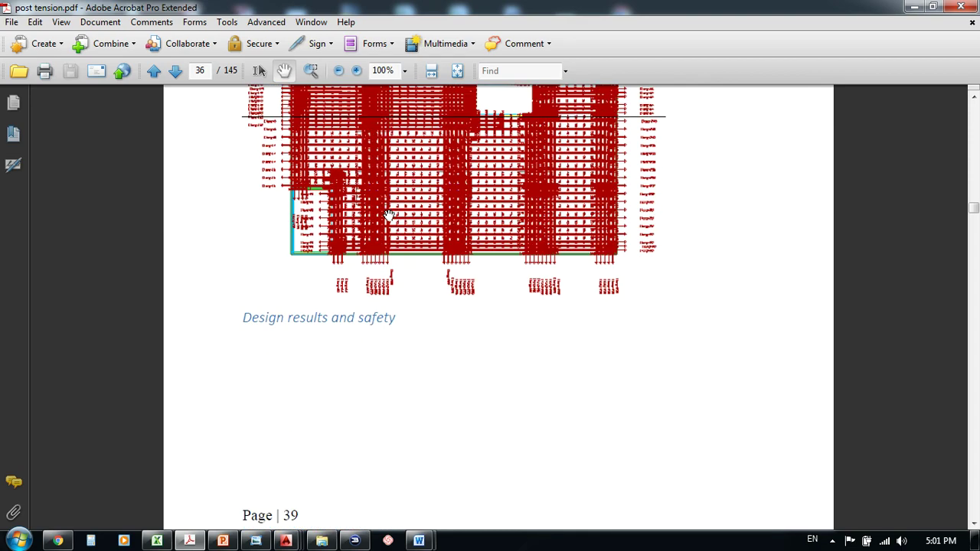
# Compare the tendon layout page with the Design results and safety section and its Support Line 1 page in the PDF
pyautogui.scroll(-8, 500, 257)
pyautogui.scroll(10, 498, 253)
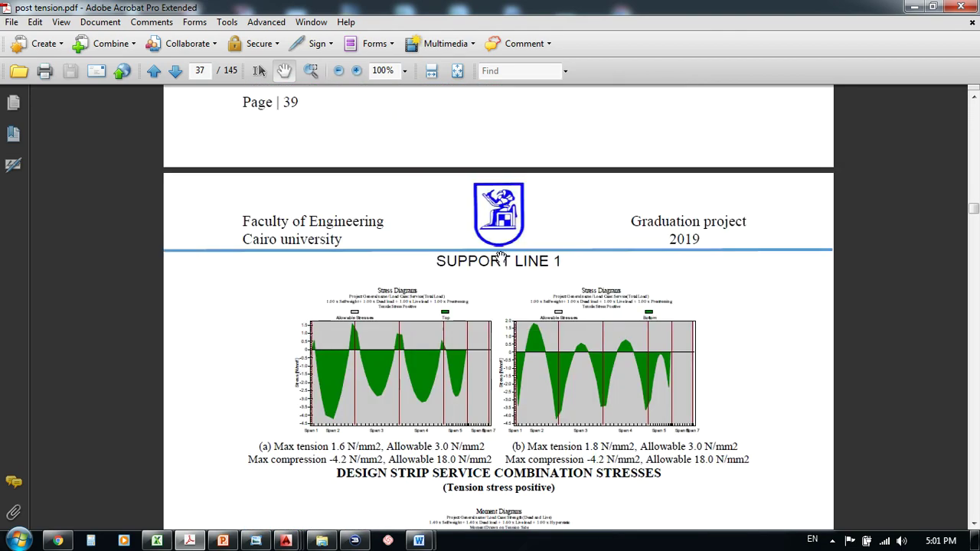
pyautogui.scroll(-6, 494, 230)
pyautogui.scroll(-5, 474, 206)
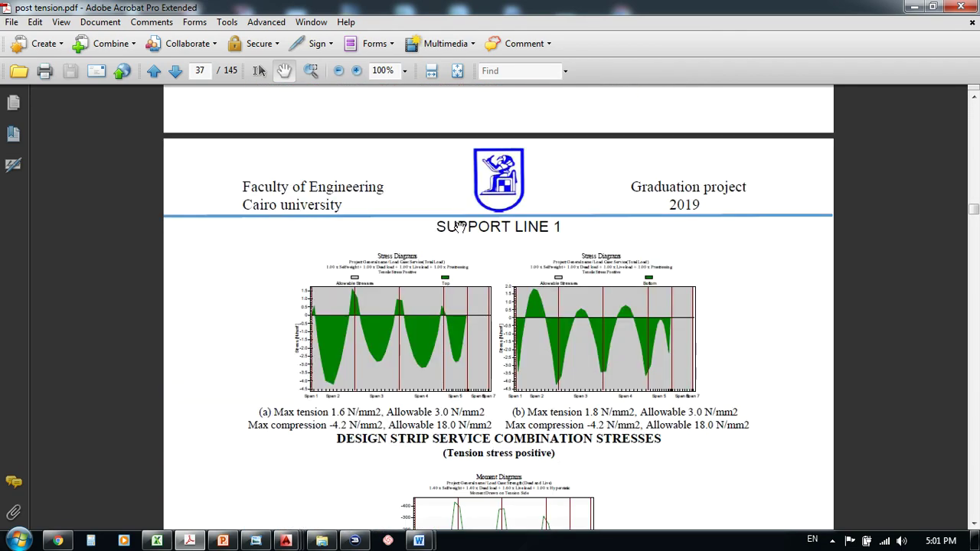
pyautogui.scroll(13, 458, 199)
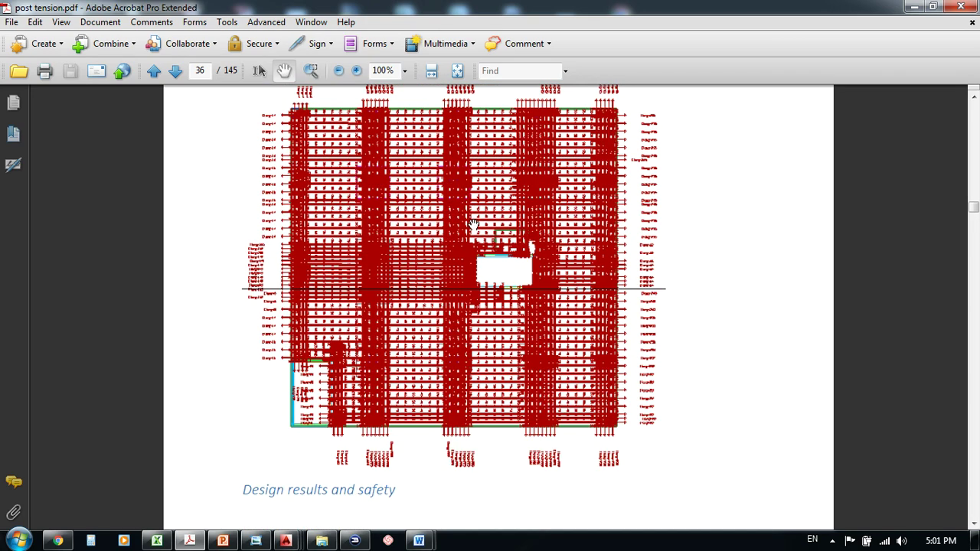
pyautogui.scroll(-10, 473, 225)
pyautogui.scroll(3, 471, 226)
pyautogui.scroll(5, 471, 229)
pyautogui.scroll(-8, 470, 230)
pyautogui.scroll(10, 489, 238)
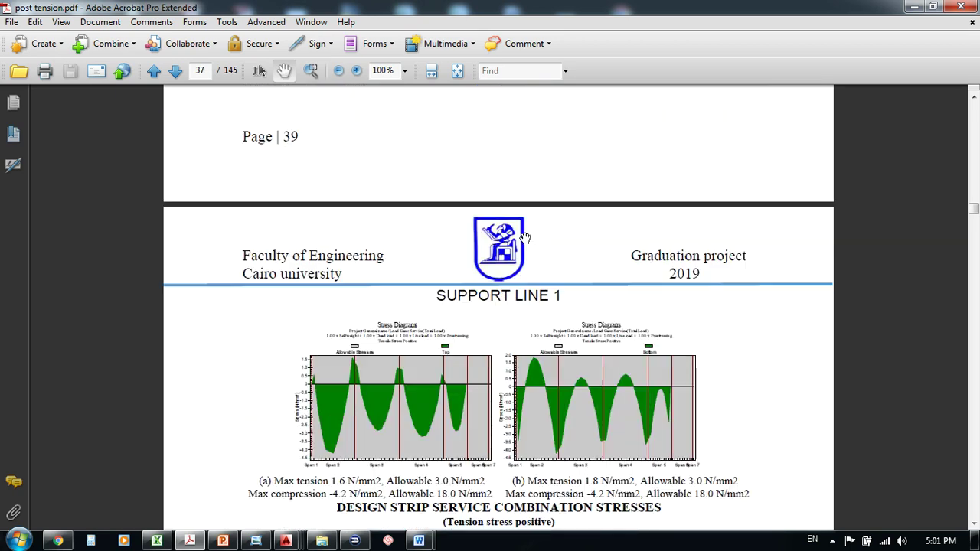
# Examine the service combination stress diagrams and the design moment diagram for Support Line 1
pyautogui.scroll(-10, 490, 252)
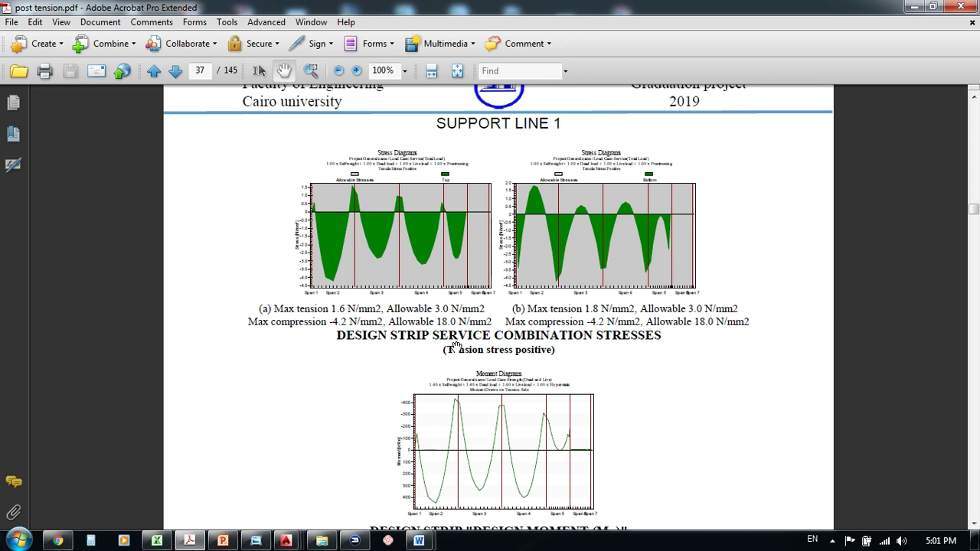
pyautogui.scroll(-3, 451, 343)
pyautogui.scroll(1, 459, 306)
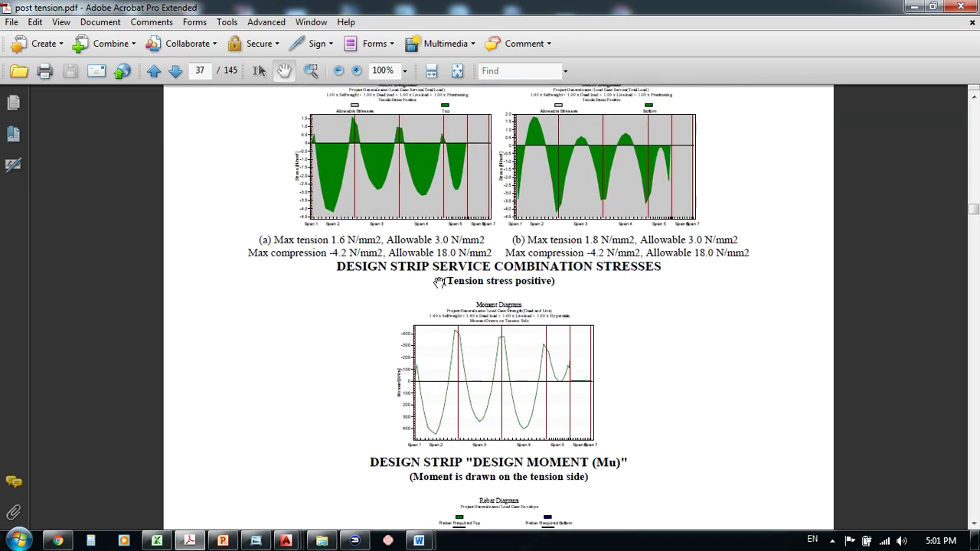
# Compare the service combination stress, design moment and reinforcement diagrams for Support Line 1 in the PDF report
pyautogui.scroll(2, 451, 220)
pyautogui.scroll(-2, 452, 219)
pyautogui.scroll(-2, 452, 218)
pyautogui.scroll(-16, 446, 219)
pyautogui.scroll(18, 450, 222)
pyautogui.scroll(-13, 444, 245)
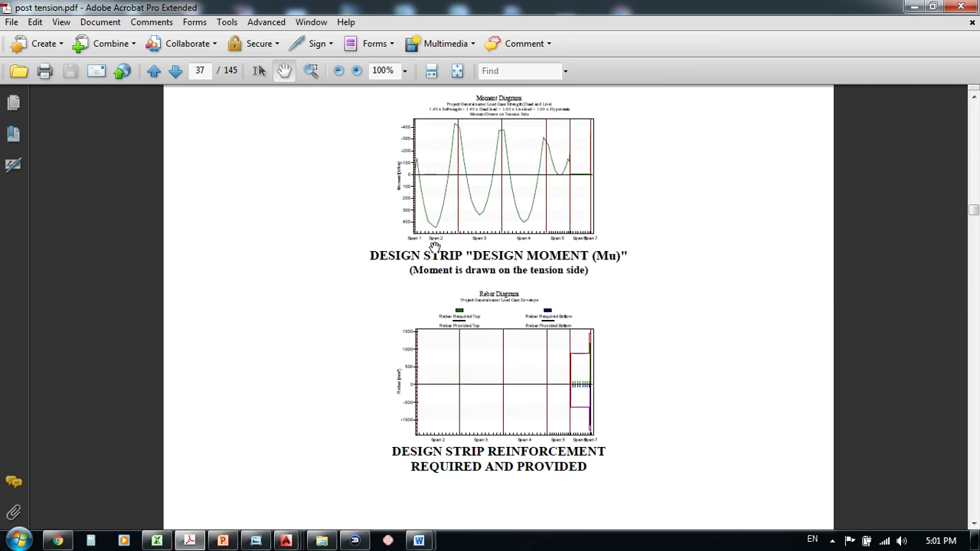
pyautogui.scroll(20, 436, 260)
pyautogui.scroll(-8, 486, 257)
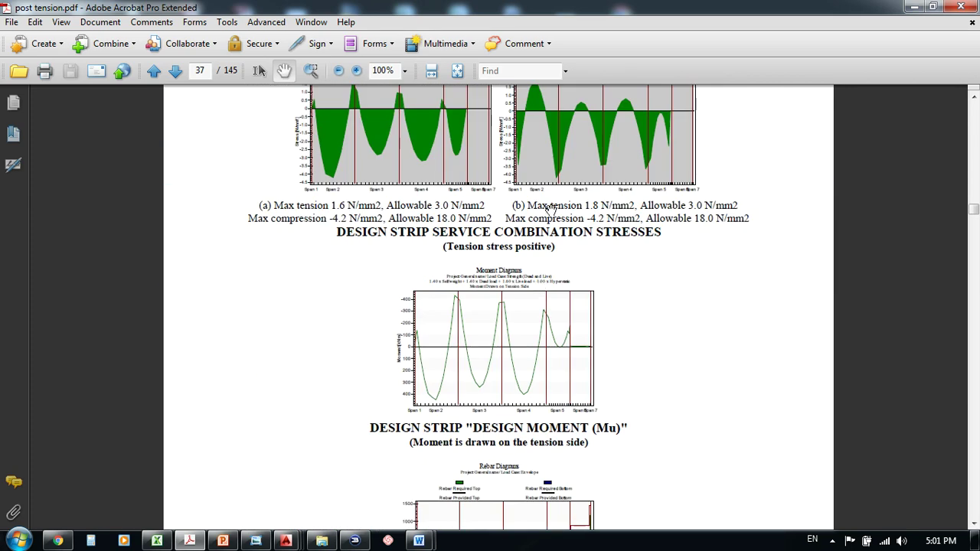
pyautogui.scroll(2, 429, 230)
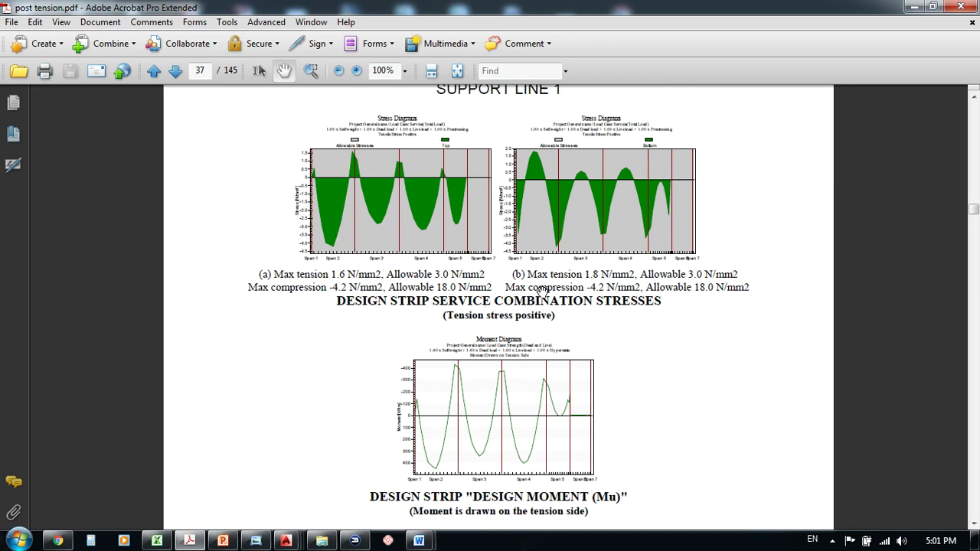
pyautogui.scroll(-1, 536, 299)
pyautogui.scroll(1, 486, 316)
pyautogui.scroll(-15, 479, 257)
pyautogui.scroll(5, 498, 252)
# Examine the service stress, design moment and reinforcement diagrams for Support Line 2
pyautogui.scroll(-12, 505, 249)
pyautogui.scroll(-15, 506, 249)
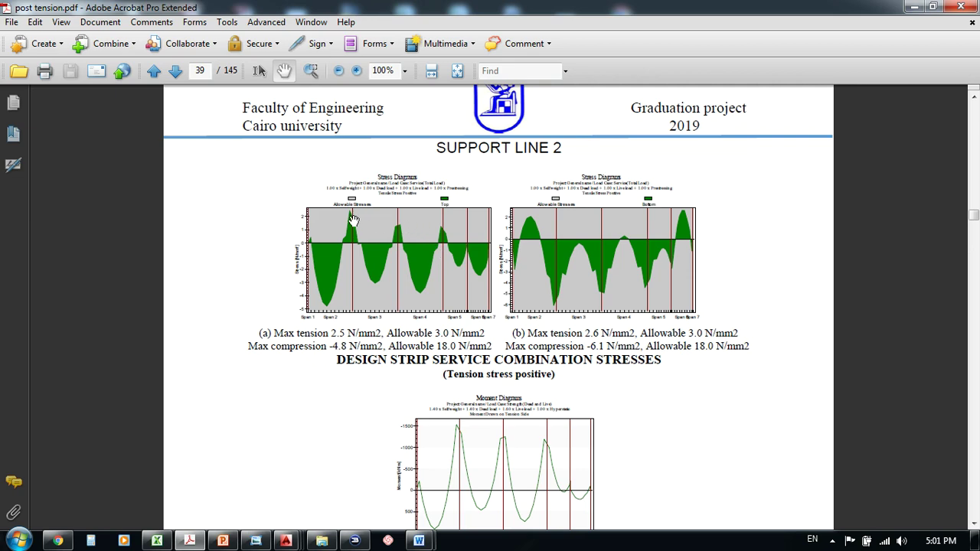
pyautogui.scroll(-5, 357, 214)
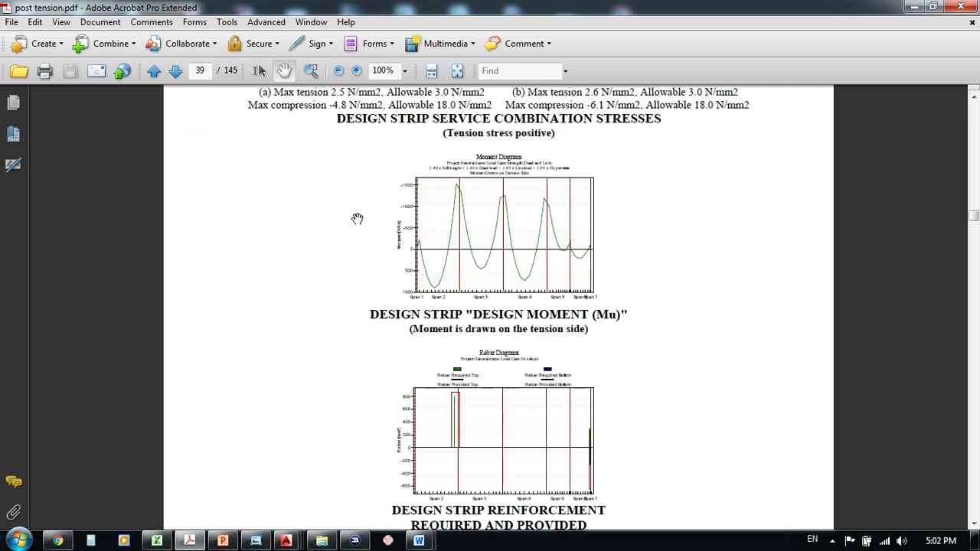
pyautogui.scroll(4, 357, 219)
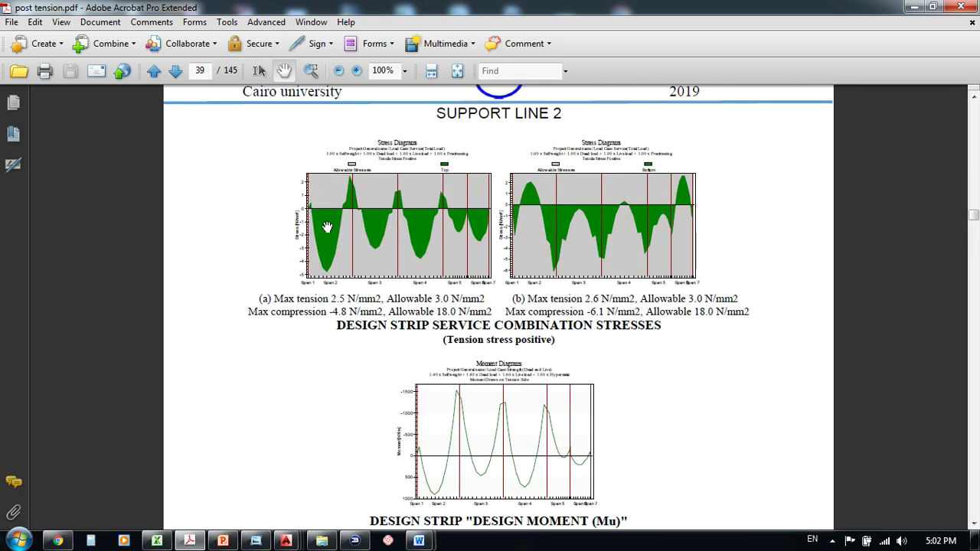
pyautogui.scroll(-8, 329, 224)
pyautogui.scroll(-3, 360, 222)
pyautogui.scroll(7, 387, 225)
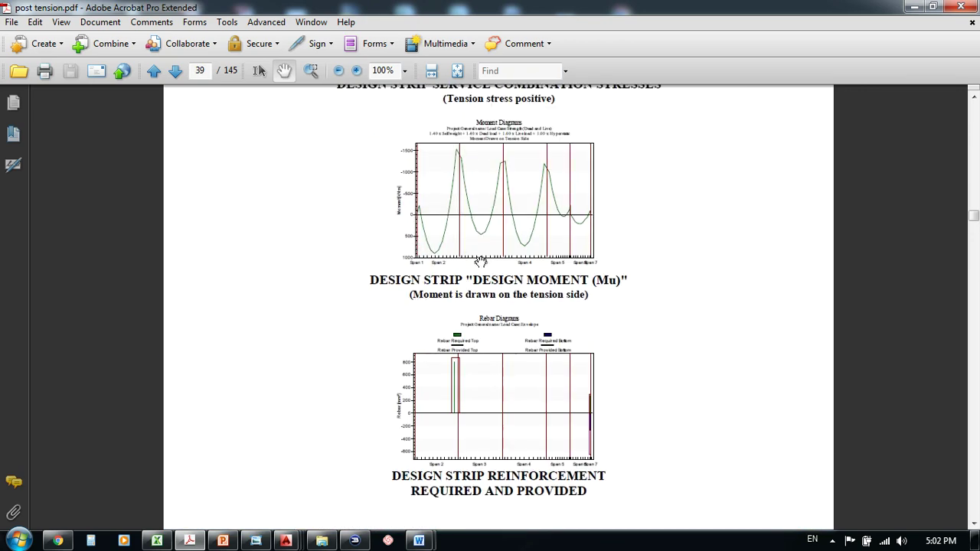
# Skim the remaining support line design pages up to the Tendons number and rate table
pyautogui.scroll(-20, 483, 207)
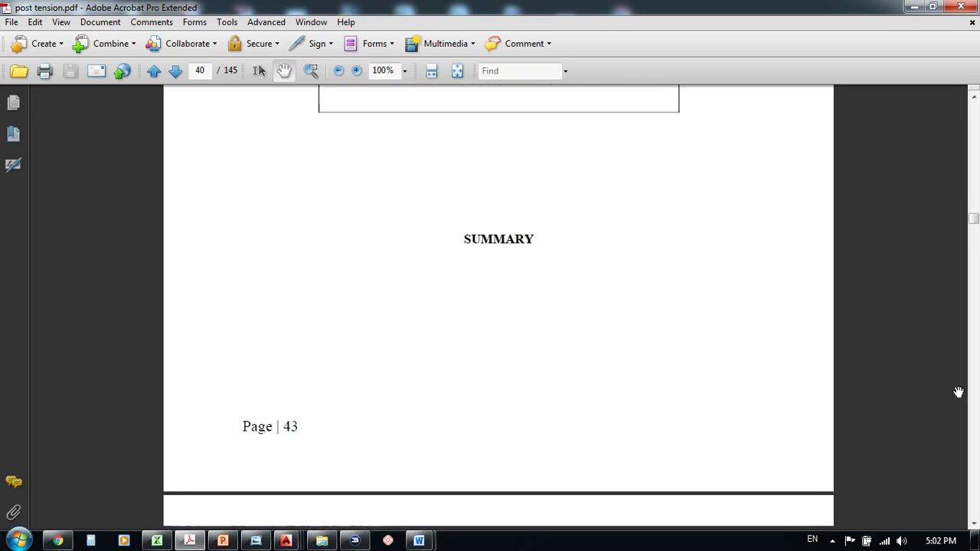
pyautogui.scroll(-20, 978, 399)
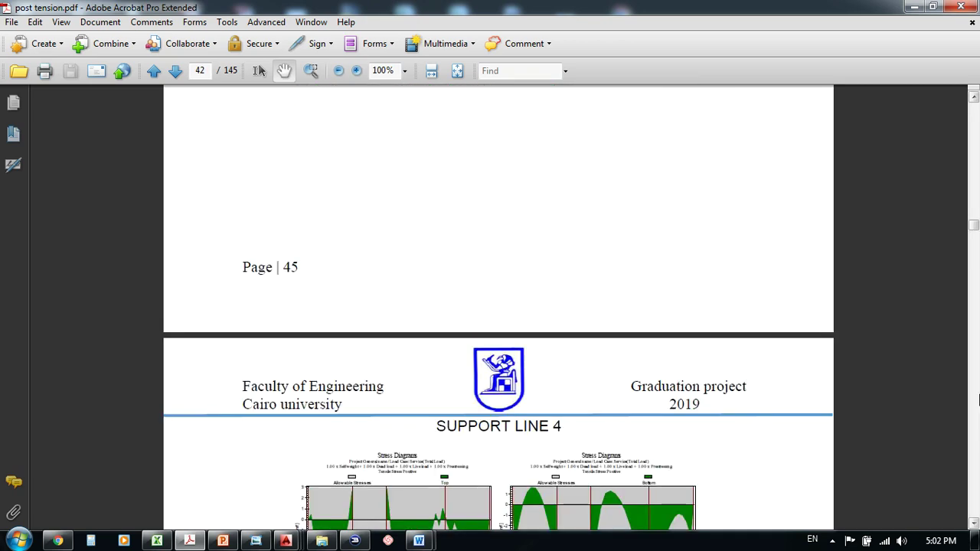
pyautogui.scroll(-20, 978, 399)
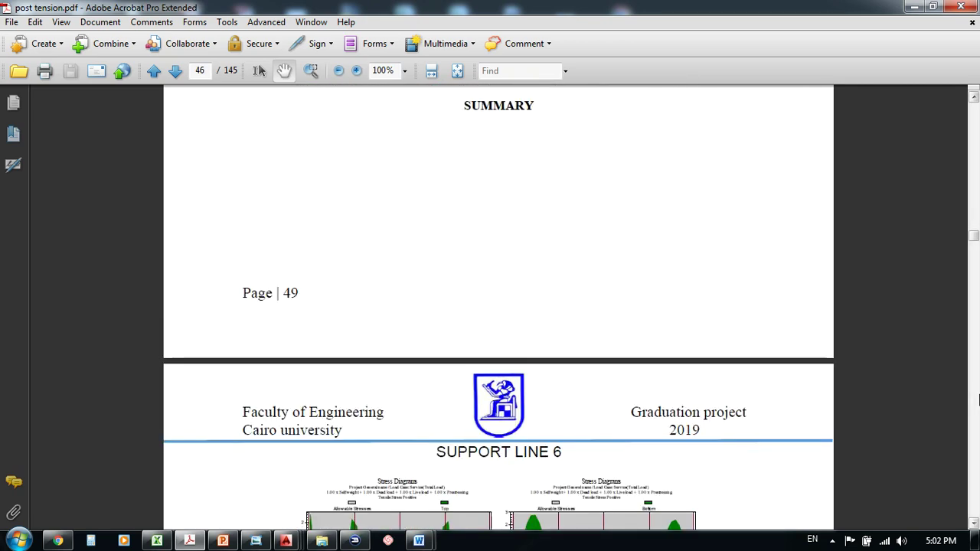
pyautogui.scroll(-20, 978, 399)
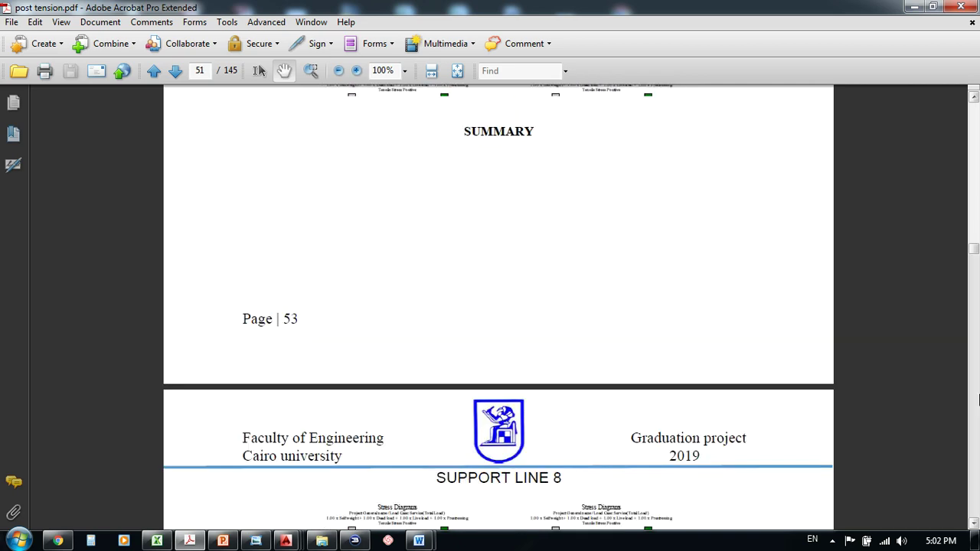
pyautogui.scroll(-20, 978, 399)
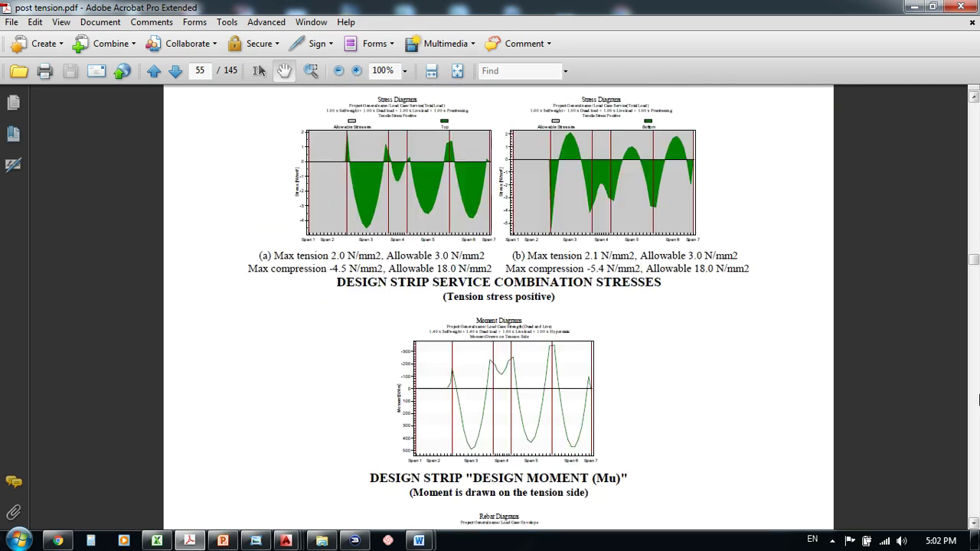
pyautogui.scroll(-20, 978, 398)
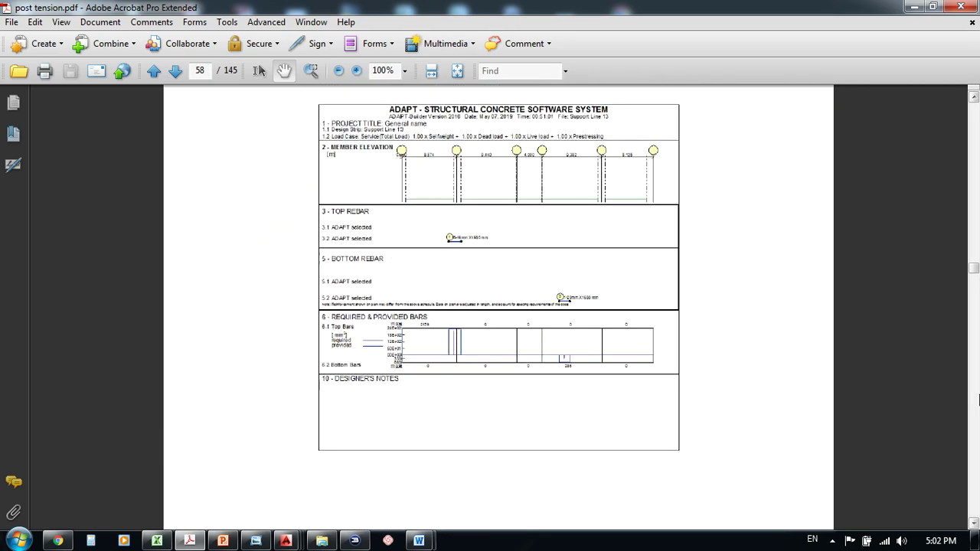
pyautogui.scroll(-20, 978, 399)
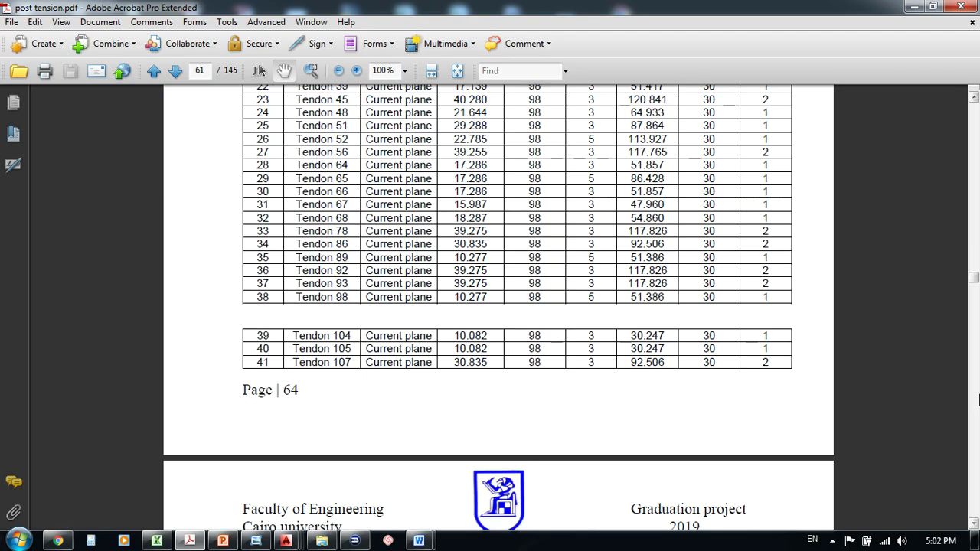
# Examine the Tendons number and rate table, including tendon lengths, strand counts, strand lengths and stressing ends
pyautogui.scroll(3, 622, 338)
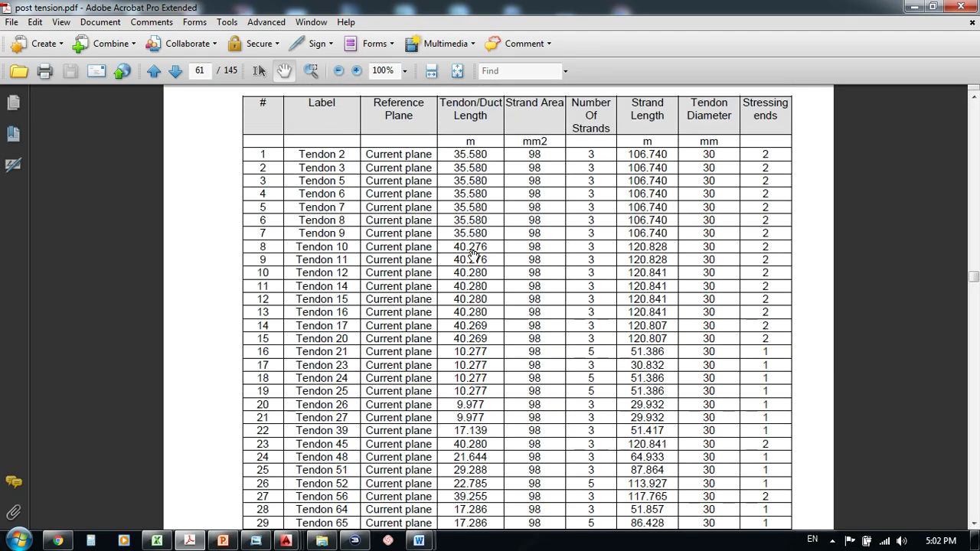
pyautogui.scroll(7, 472, 253)
pyautogui.scroll(-3, 468, 262)
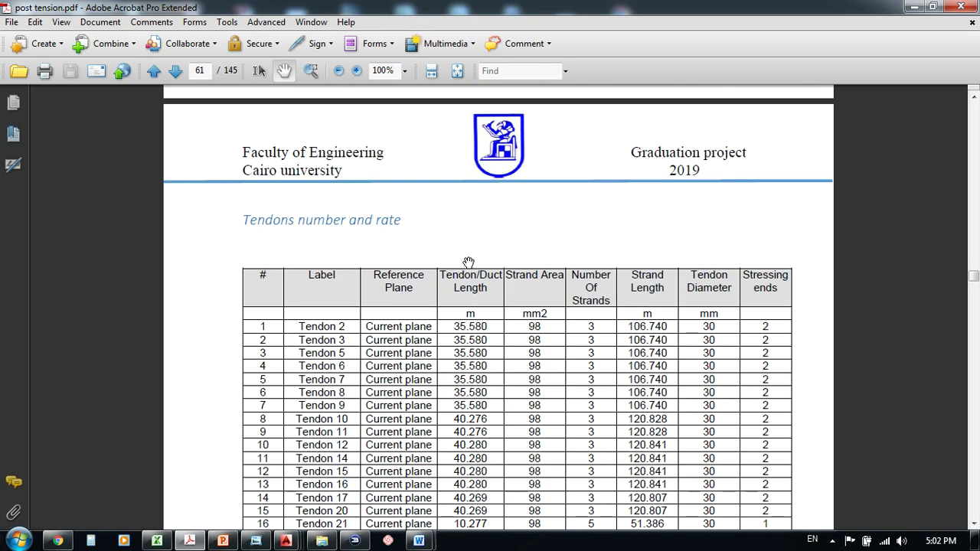
pyautogui.scroll(-3, 469, 263)
pyautogui.scroll(1, 413, 238)
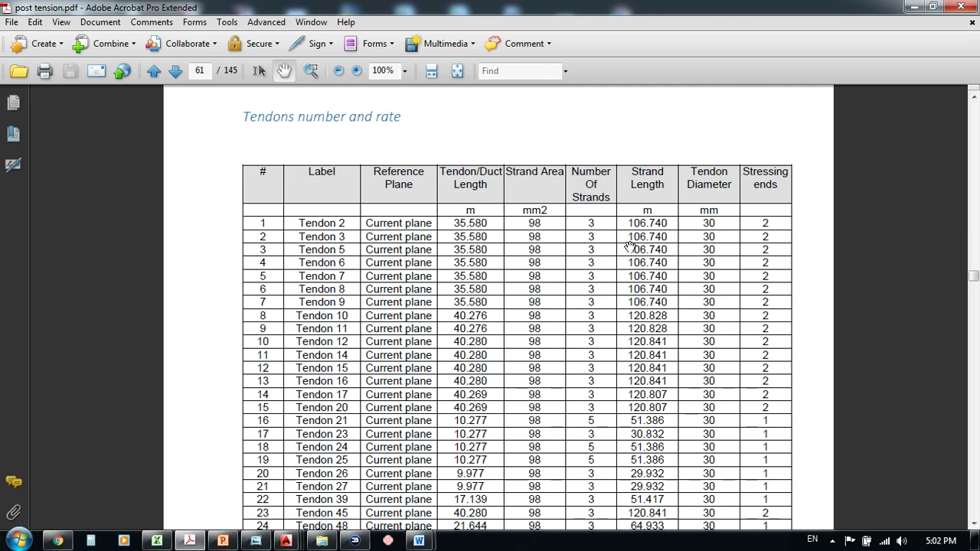
pyautogui.scroll(-5, 658, 238)
pyautogui.scroll(4, 689, 238)
pyautogui.scroll(-5, 704, 243)
# Review the Summary by Type and Summary tables on page 63 for tendon weight, rates and cost
pyautogui.scroll(-15, 536, 245)
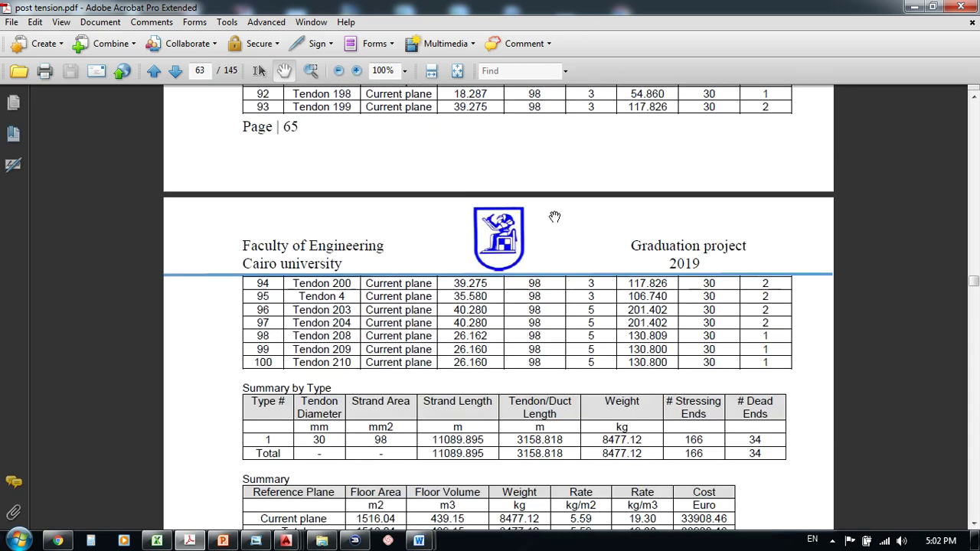
pyautogui.scroll(-5, 554, 217)
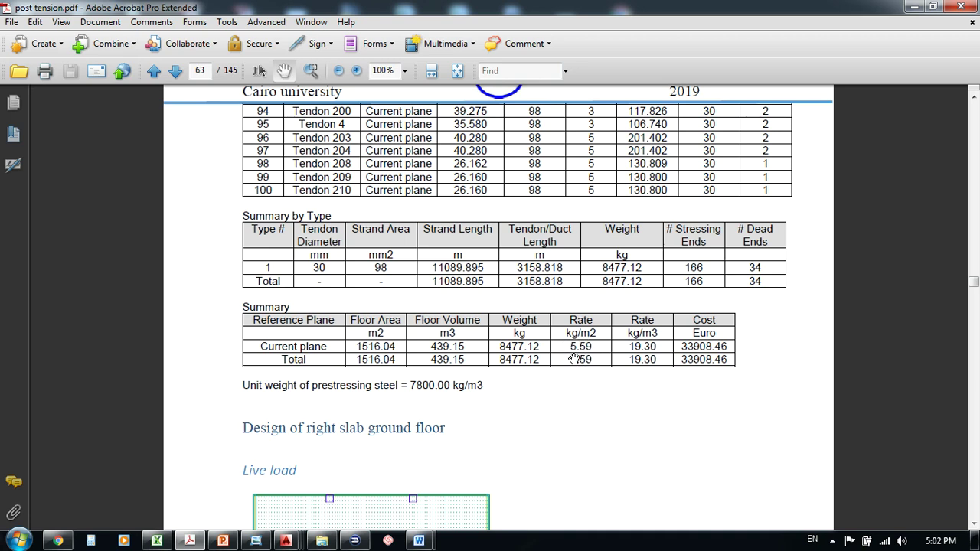
pyautogui.scroll(-2, 574, 359)
pyautogui.scroll(1, 574, 359)
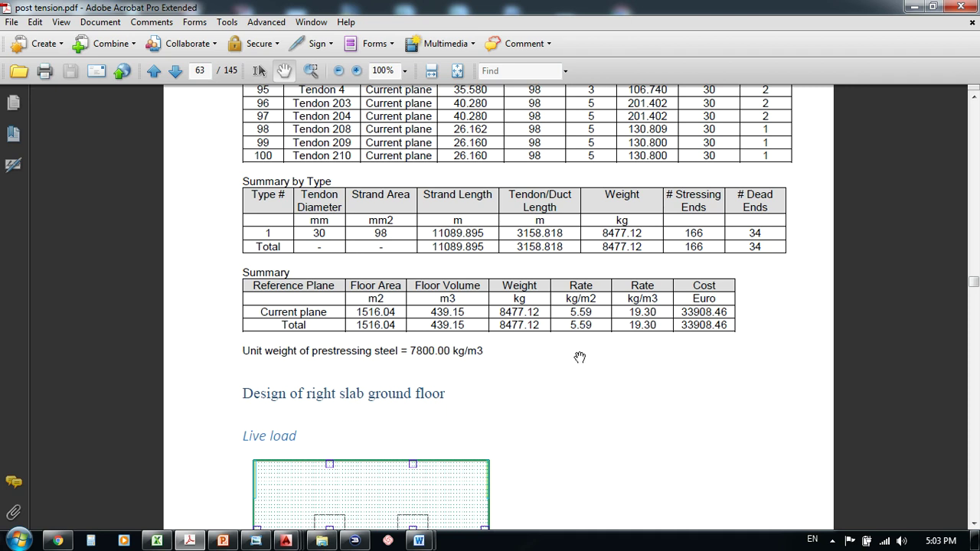
pyautogui.scroll(-1, 543, 344)
pyautogui.scroll(8, 543, 343)
pyautogui.scroll(-13, 544, 339)
pyautogui.scroll(5, 543, 338)
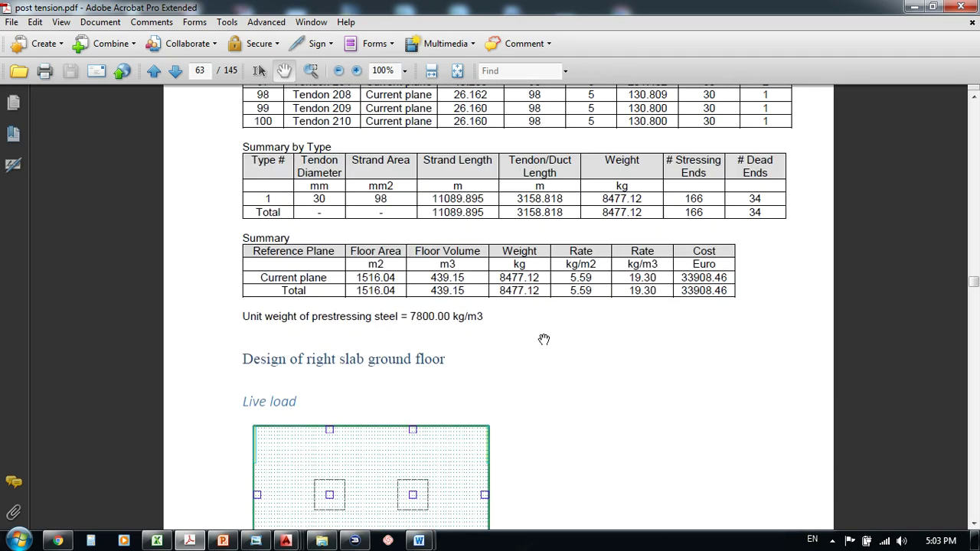
pyautogui.scroll(4, 592, 314)
pyautogui.scroll(-5, 597, 307)
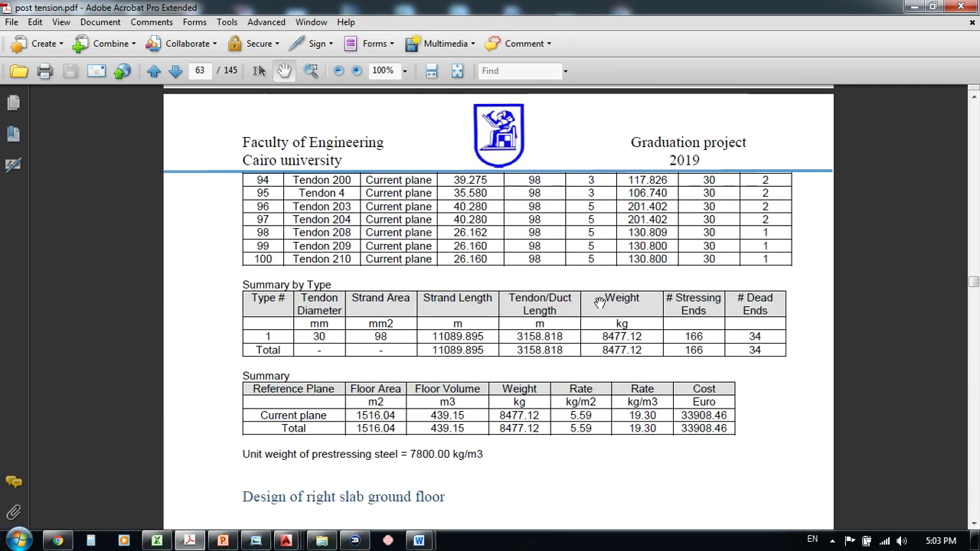
pyautogui.scroll(4, 599, 302)
pyautogui.scroll(-1, 600, 303)
pyautogui.scroll(2, 599, 304)
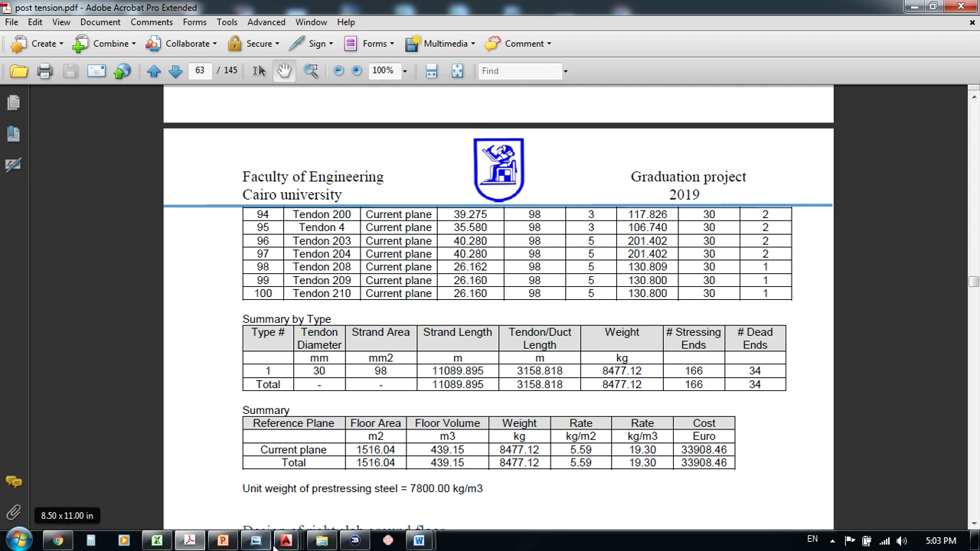
# Switch to Windows Explorer and go up from the midel folder to course ana
pyautogui.click(322, 541)
pyautogui.click(381, 391)
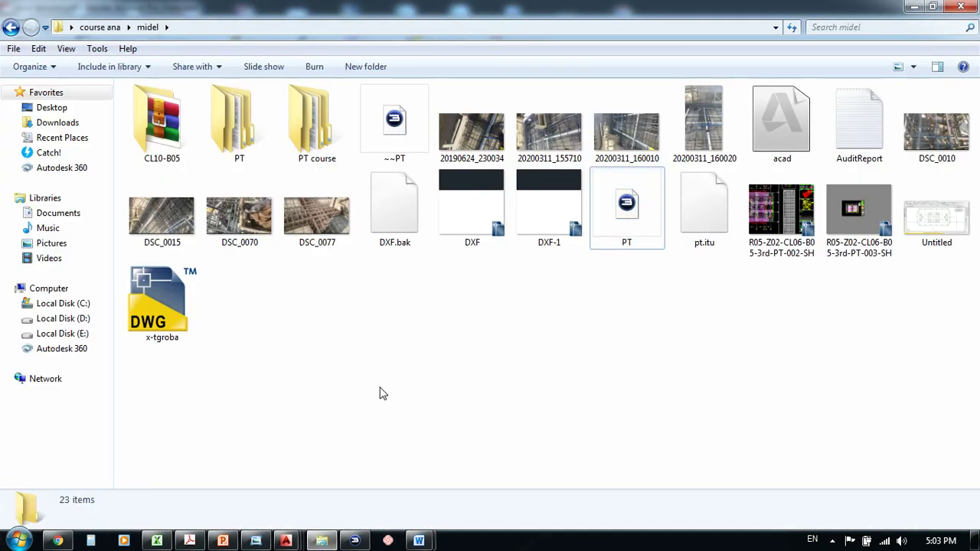
pyautogui.press('BackSpace')
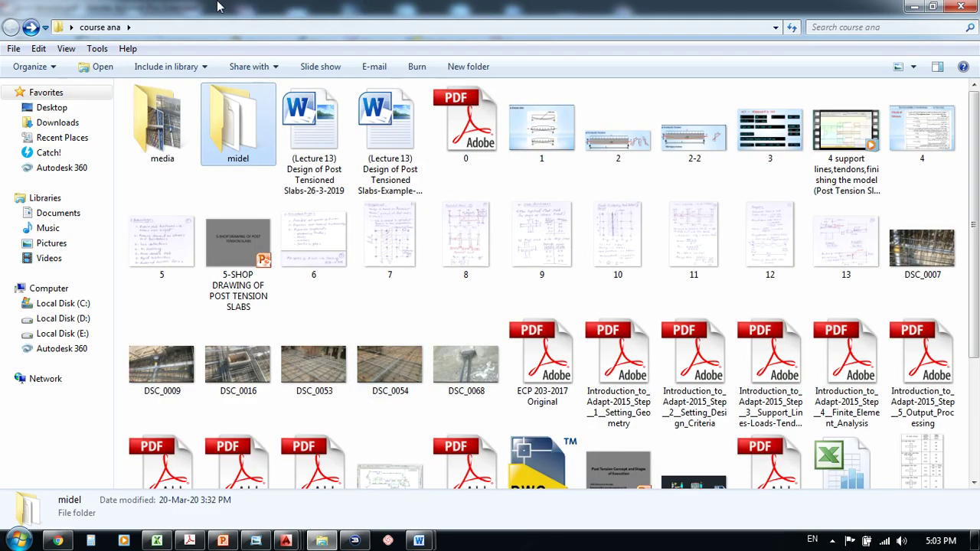
# Restore down the Explorer and post tension.pdf windows, and minimize them and the slab model window to show the desktop
pyautogui.doubleClick(218, 6)
pyautogui.click(291, 14)
pyautogui.doubleClick(291, 14)
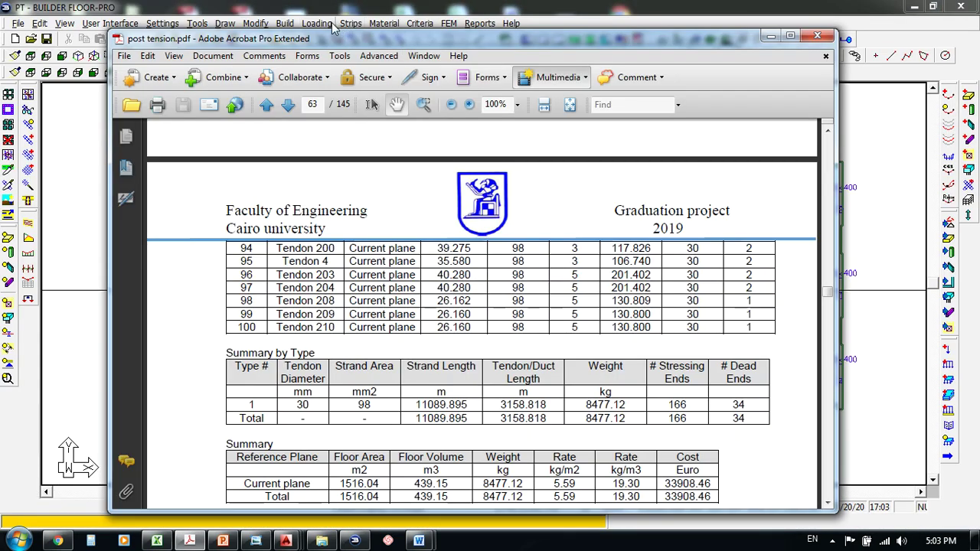
pyautogui.click(769, 35)
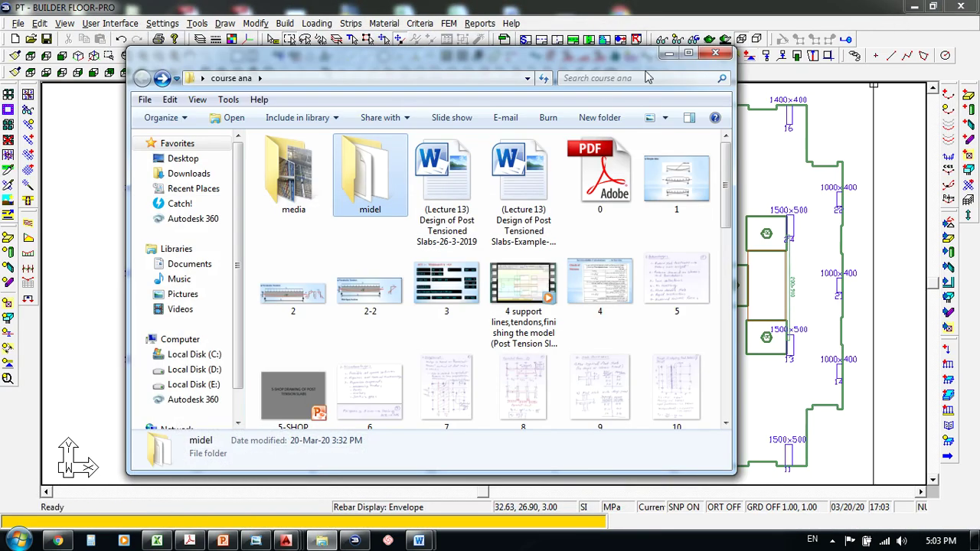
pyautogui.click(669, 53)
pyautogui.click(914, 6)
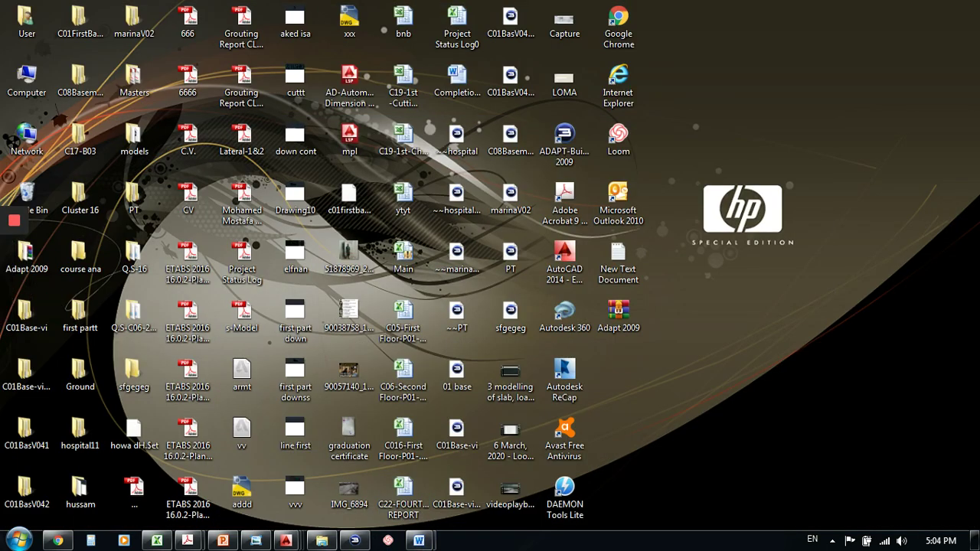
# Switch to Introduction_to_Adapt-2015_Step__6_Output_Processing.pdf in Acrobat and review the Compiled Reports and Report Generation Manager illustrations
pyautogui.moveTo(187, 540)
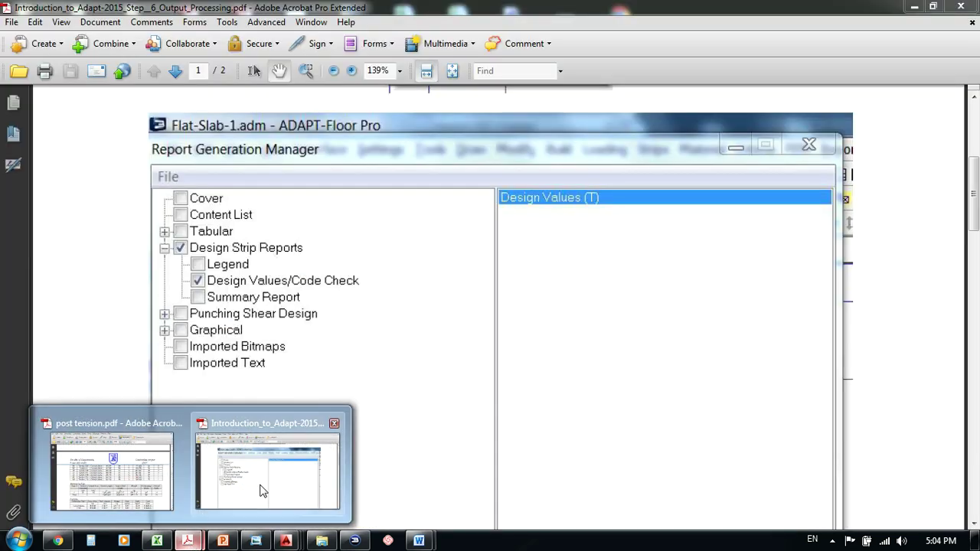
pyautogui.click(261, 490)
pyautogui.scroll(5, 274, 294)
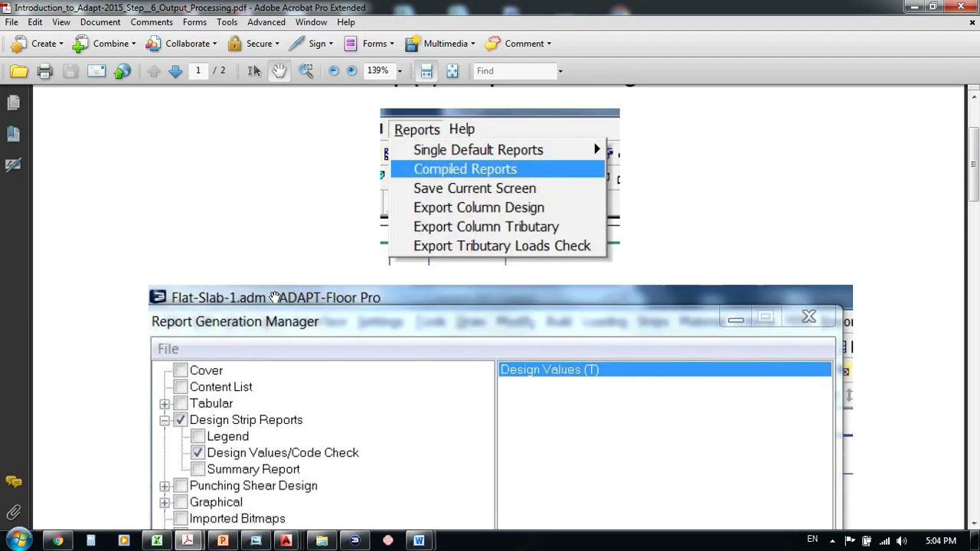
pyautogui.scroll(3, 274, 294)
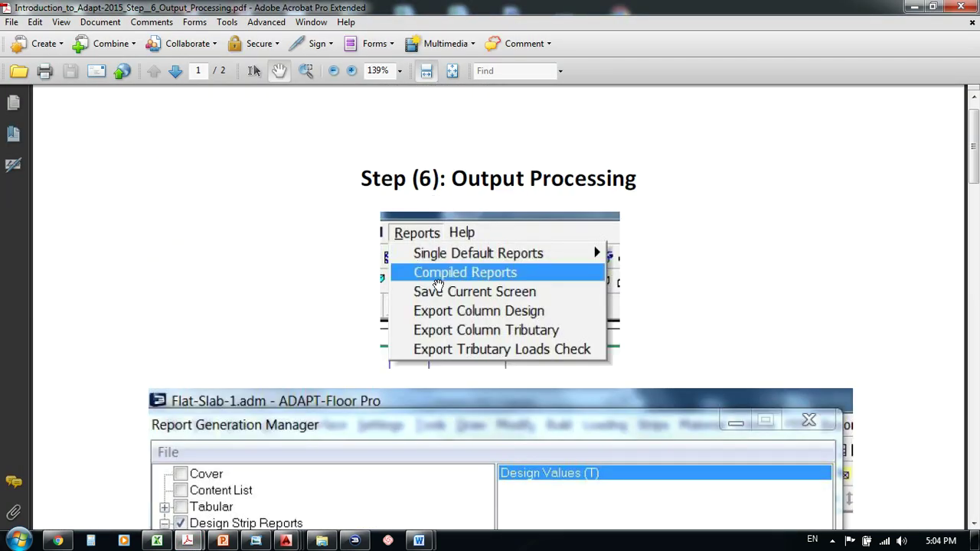
pyautogui.scroll(-3, 437, 284)
pyautogui.scroll(-3, 219, 278)
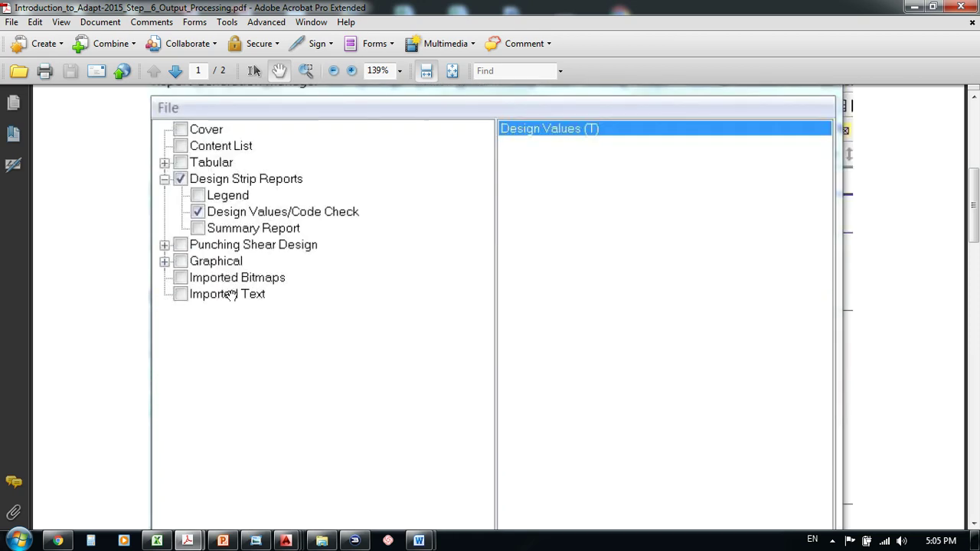
pyautogui.scroll(2, 231, 295)
pyautogui.scroll(-1, 234, 279)
pyautogui.scroll(2, 229, 280)
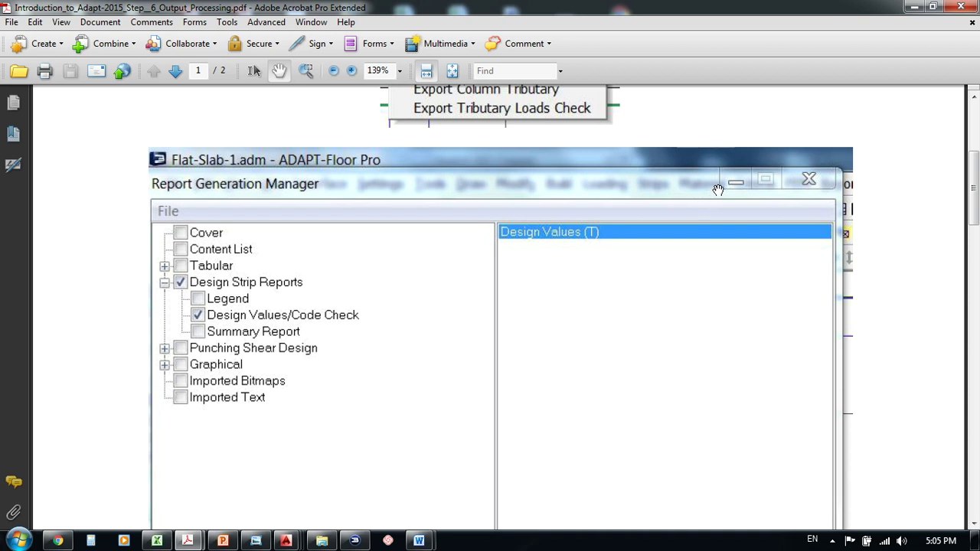
# Close the output processing PDF and bring back the slab model window in ADAPT Builder
pyautogui.click(952, 11)
pyautogui.click(355, 540)
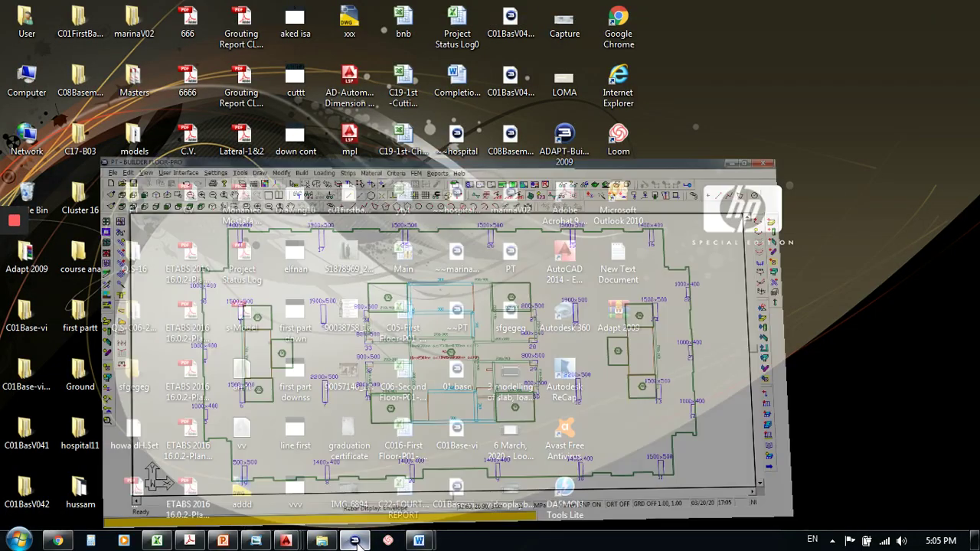
pyautogui.click(356, 540)
pyautogui.click(355, 540)
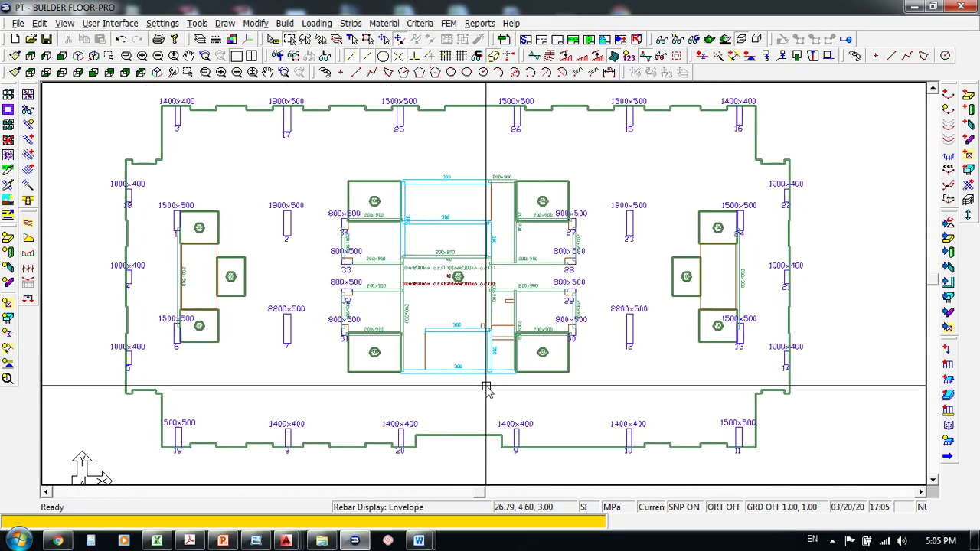
# Check the Table of Content slide in the PowerPoint presentation on post-tension shop drawings and return to the slab model in ADAPT Builder
pyautogui.click(222, 541)
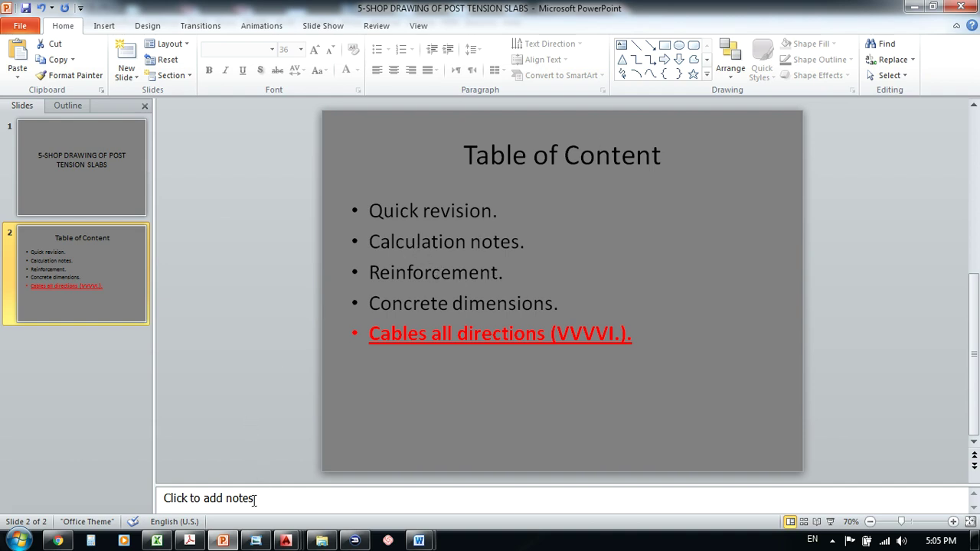
pyautogui.click(356, 539)
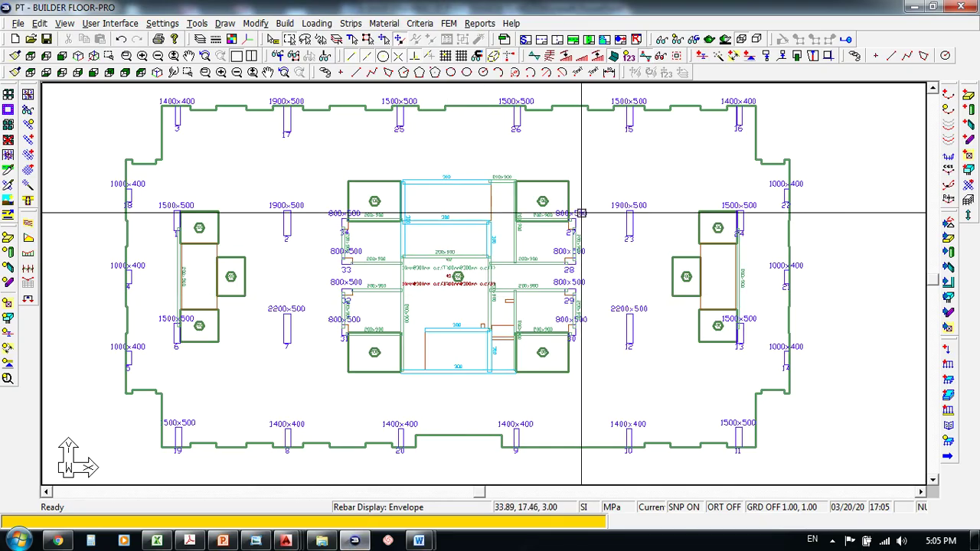
# Generate the default Report Cover, review its project title lines in the Word document, and close the document
pyautogui.click(480, 23)
pyautogui.moveTo(536, 39)
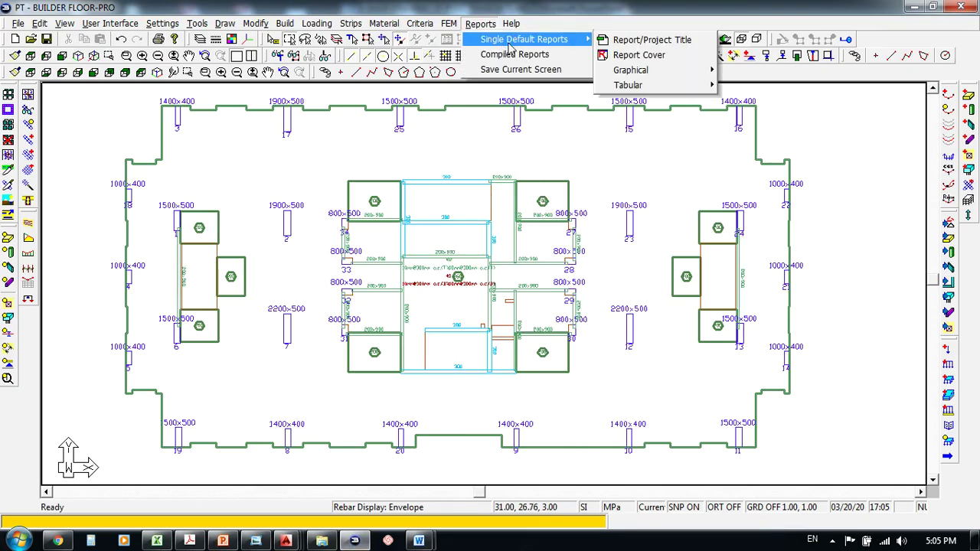
pyautogui.click(647, 60)
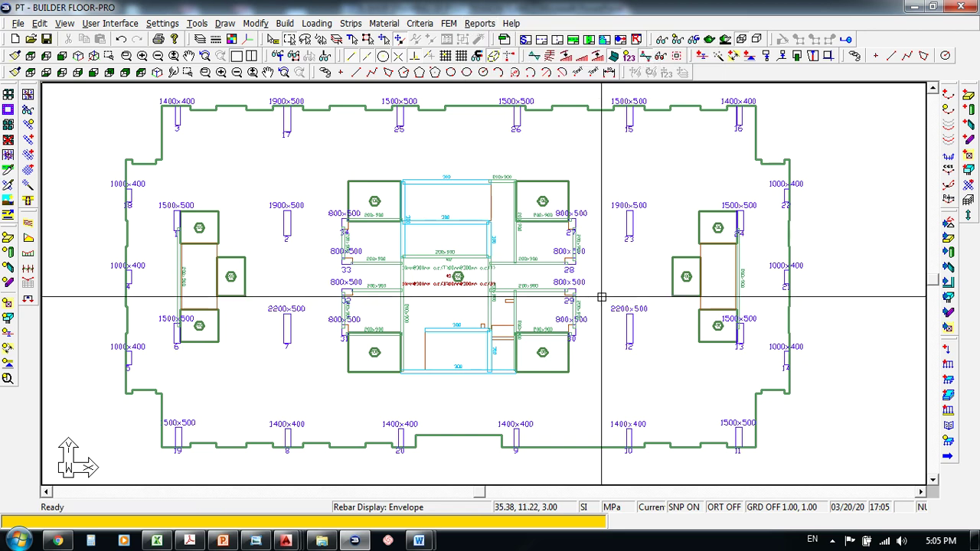
pyautogui.scroll(3, 541, 308)
pyautogui.scroll(-4, 525, 293)
pyautogui.scroll(2, 526, 292)
pyautogui.scroll(-3, 525, 292)
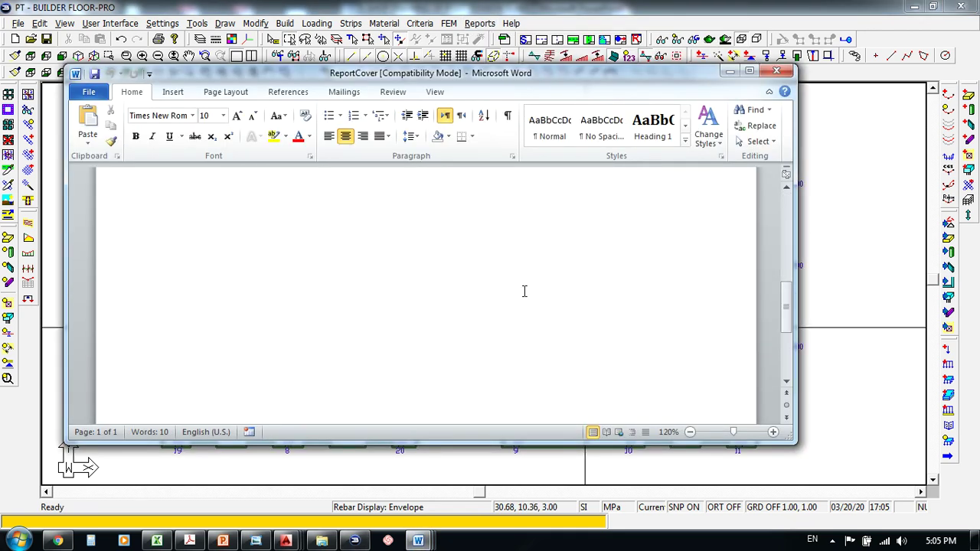
pyautogui.scroll(3, 525, 291)
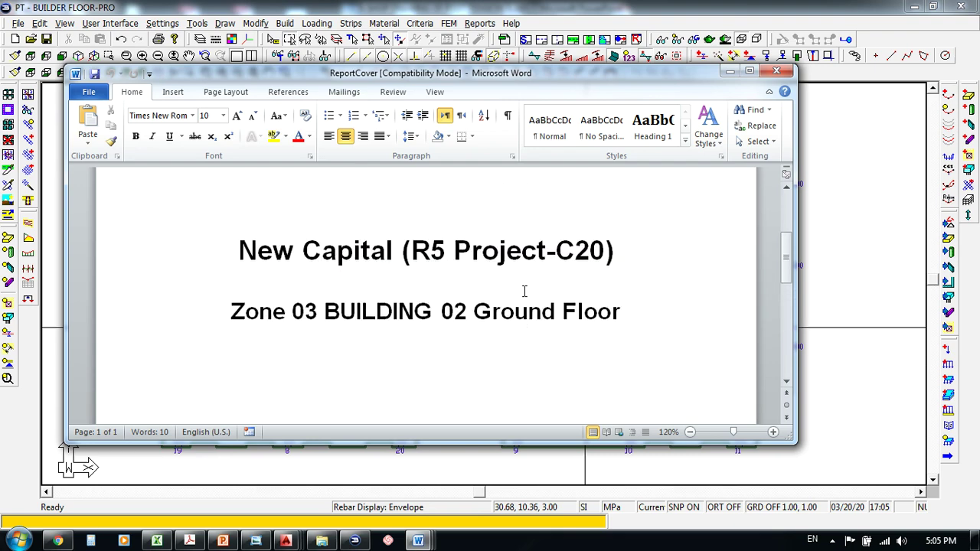
pyautogui.scroll(2, 524, 290)
pyautogui.scroll(-4, 523, 289)
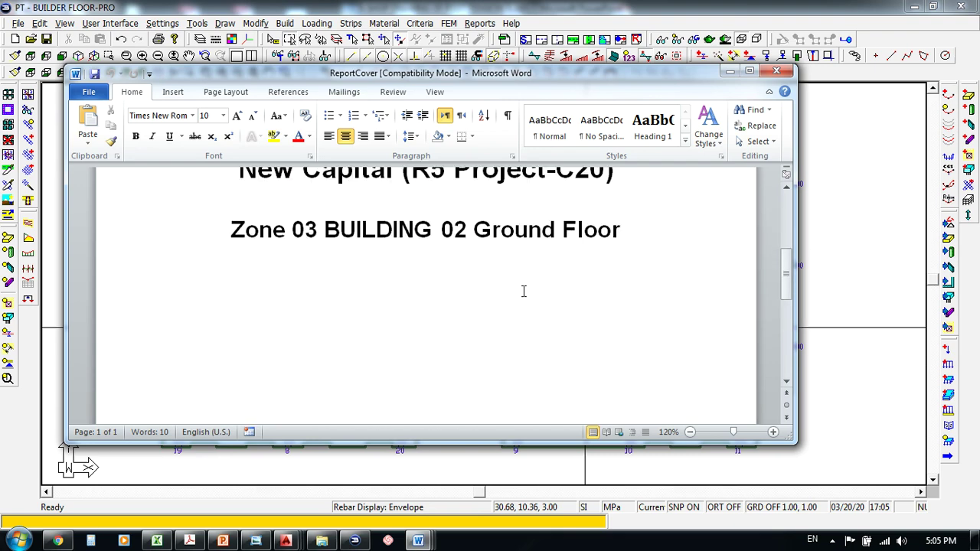
pyautogui.scroll(2, 523, 290)
pyautogui.click(776, 71)
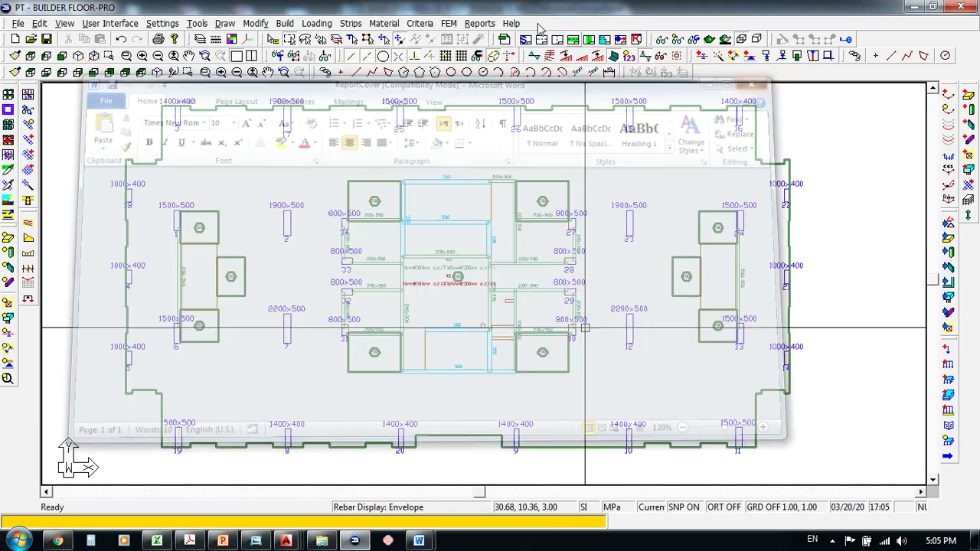
# Open the Report/Project Title settings to review the general and specific names, and close them without changes
pyautogui.click(480, 24)
pyautogui.moveTo(508, 43)
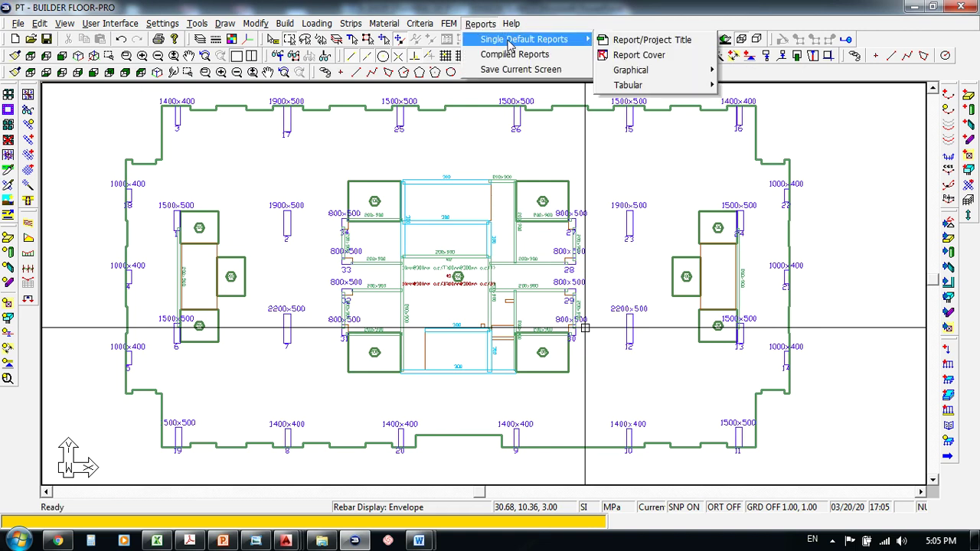
pyautogui.click(643, 40)
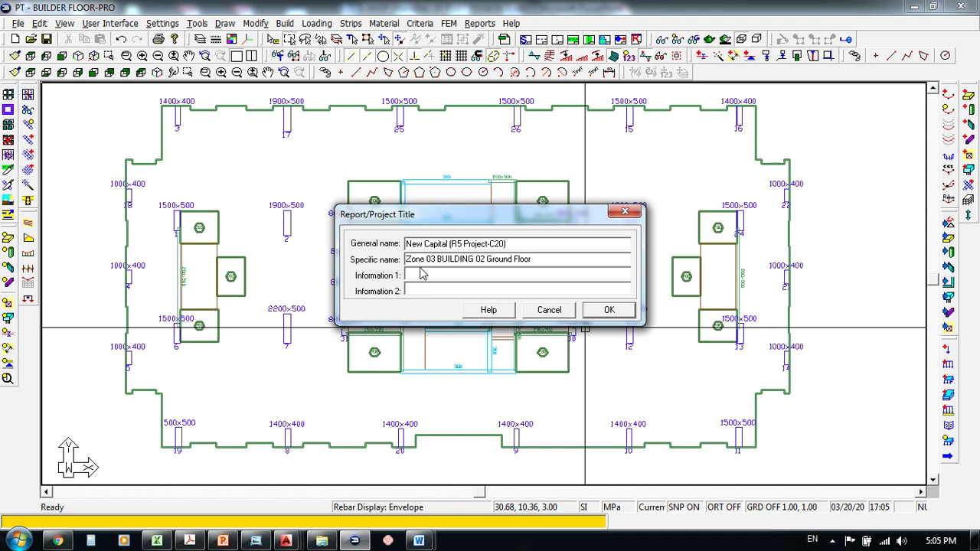
pyautogui.click(624, 211)
# Examine which graphical and tabular reports are offered among the single default reports
pyautogui.click(481, 24)
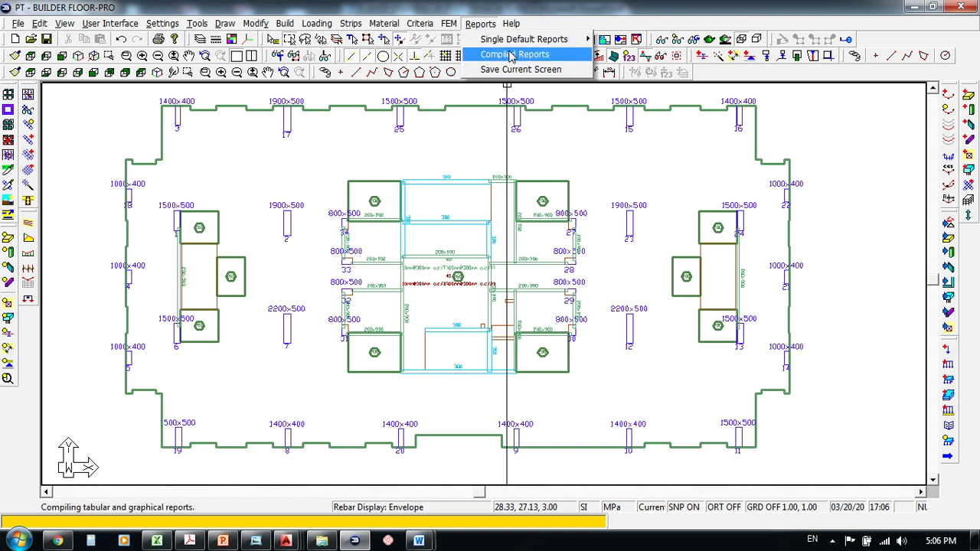
pyautogui.moveTo(520, 39)
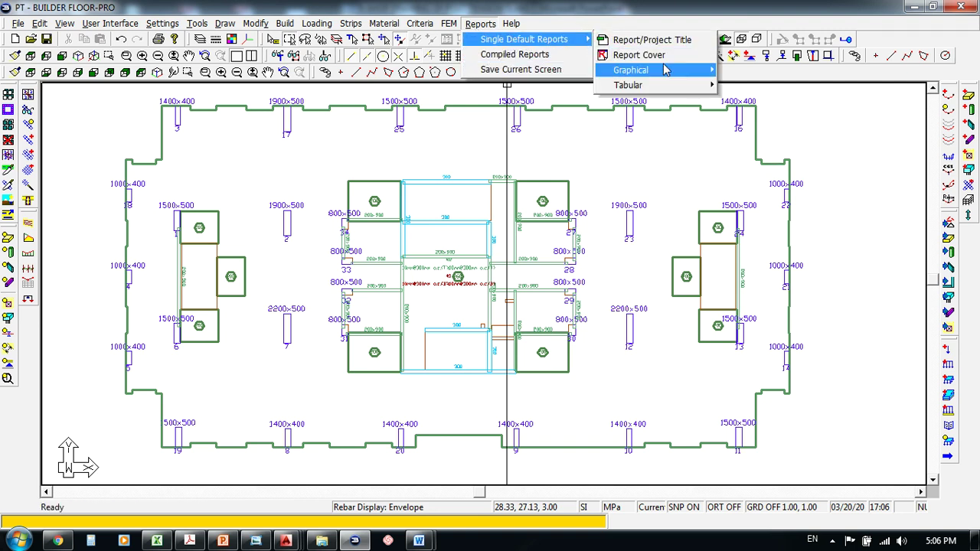
pyautogui.moveTo(666, 69)
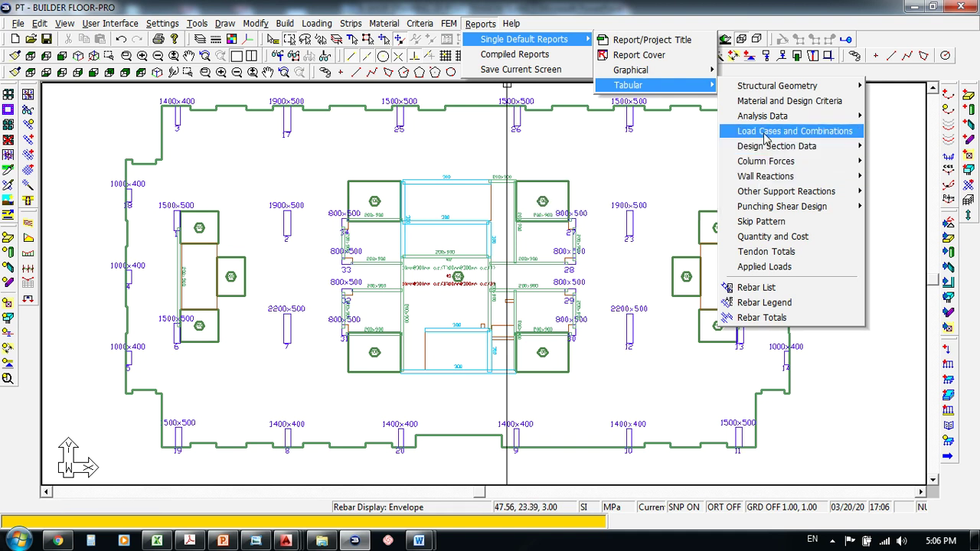
pyautogui.moveTo(696, 71)
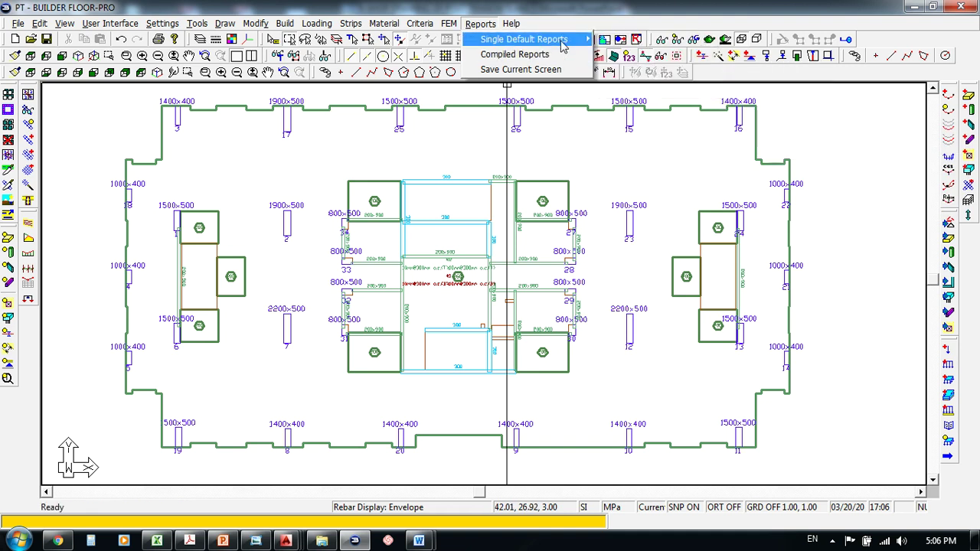
pyautogui.moveTo(563, 46)
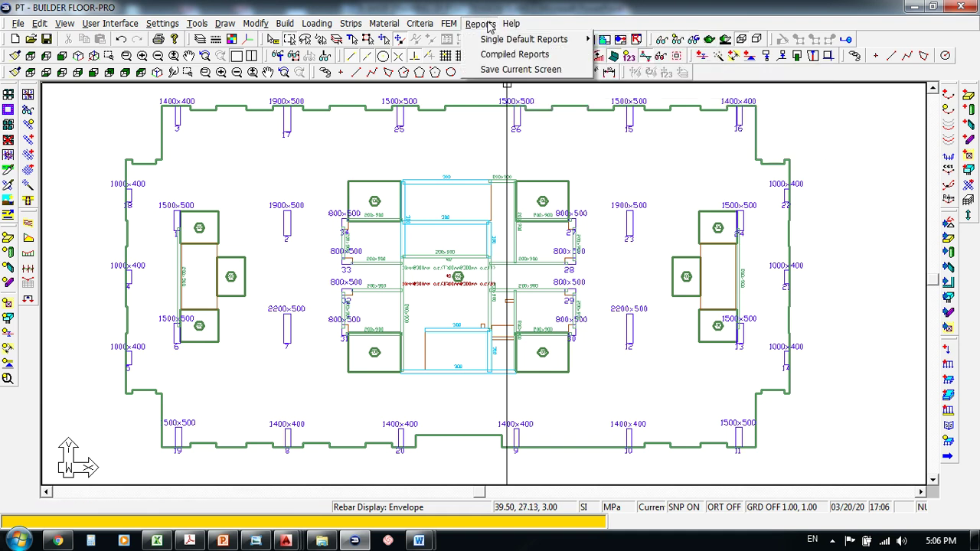
pyautogui.click(524, 13)
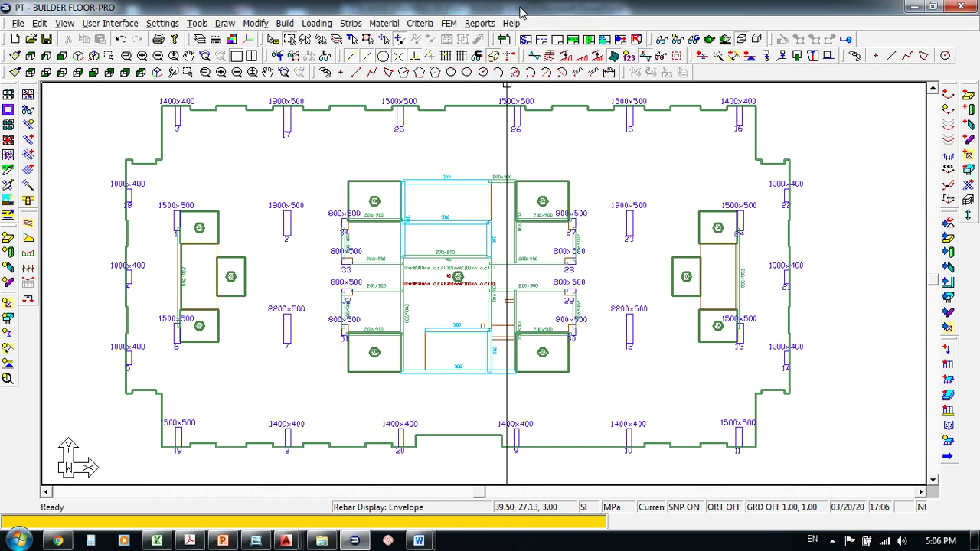
pyautogui.click(480, 23)
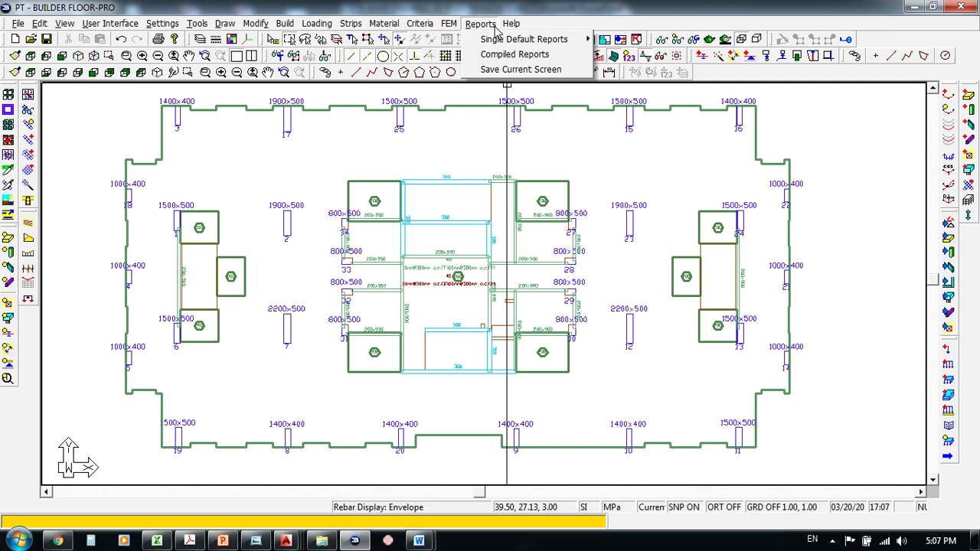
pyautogui.click(487, 23)
pyautogui.click(487, 24)
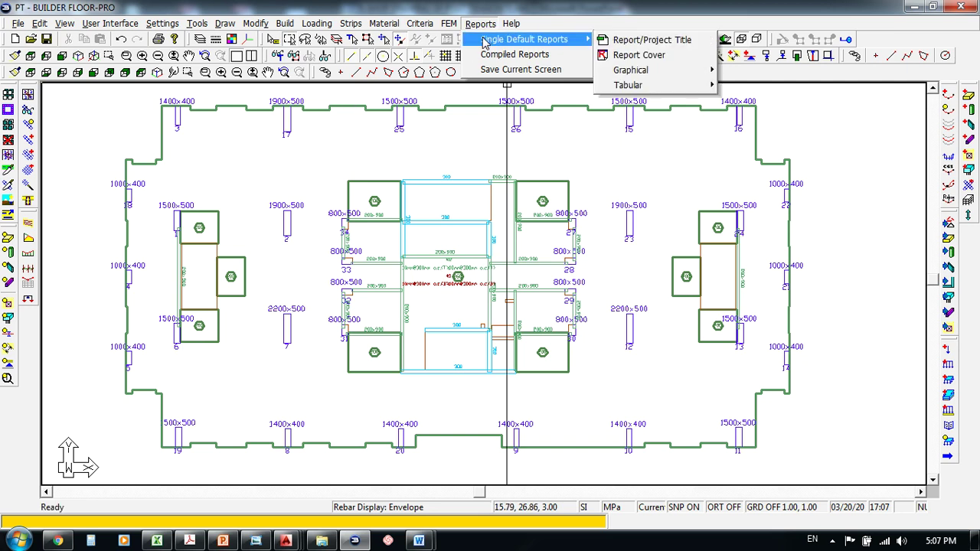